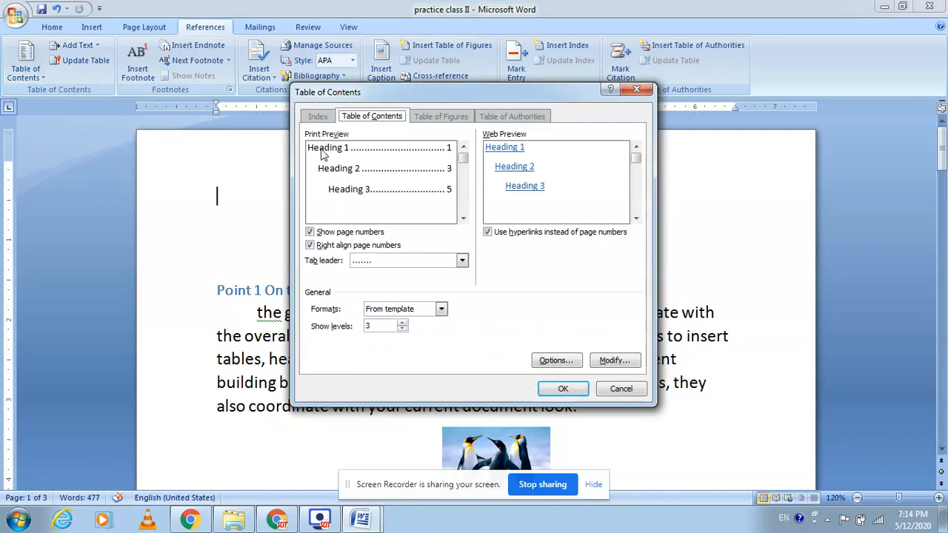
Insert the table of contents listing Point 1 to Point 8.
{"action": "left_click", "coordinate": [563, 390]}
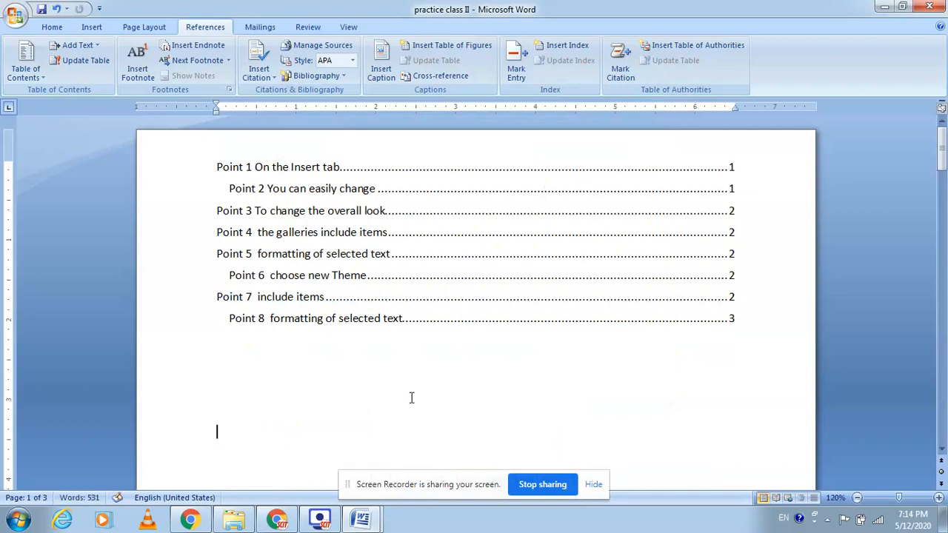
{"action": "scroll", "coordinate": [411, 394], "scroll_direction": "down", "scroll_amount": 3}
{"action": "scroll", "coordinate": [412, 393], "scroll_direction": "down", "scroll_amount": 5}
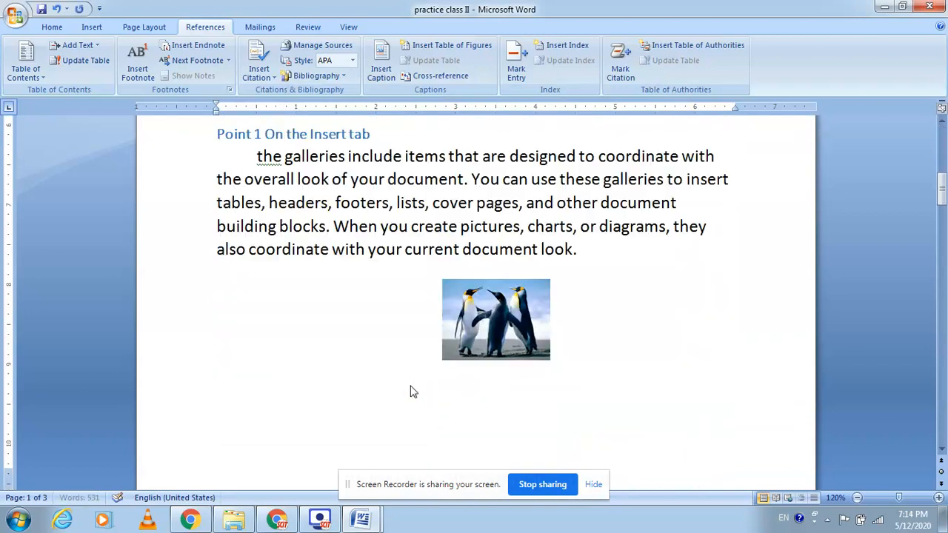
Push the body text below the table of contents onto the following page.
{"action": "key", "text": "Return"}
{"action": "key", "text": "Return"}
{"action": "key", "text": "Return"}
{"action": "key", "text": "Return"}
{"action": "key", "text": "Return"}
{"action": "key", "text": "Return"}
{"action": "key", "text": "Return"}
{"action": "key", "text": "Return"}
{"action": "key", "text": "Return"}
{"action": "key", "text": "Return"}
{"action": "key", "text": "Return"}
{"action": "key", "text": "Return"}
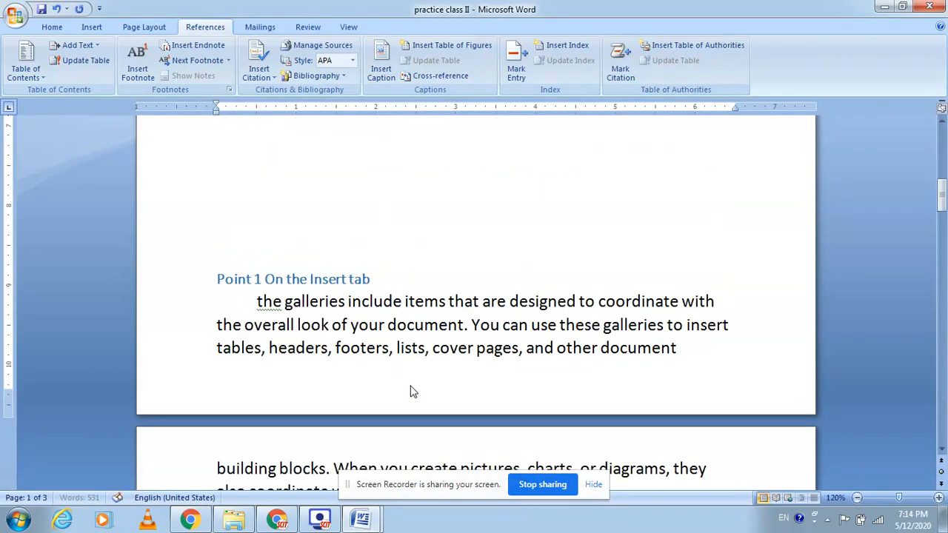
{"action": "scroll", "coordinate": [413, 392], "scroll_direction": "down", "scroll_amount": 2}
{"action": "scroll", "coordinate": [410, 390], "scroll_direction": "up", "scroll_amount": 15}
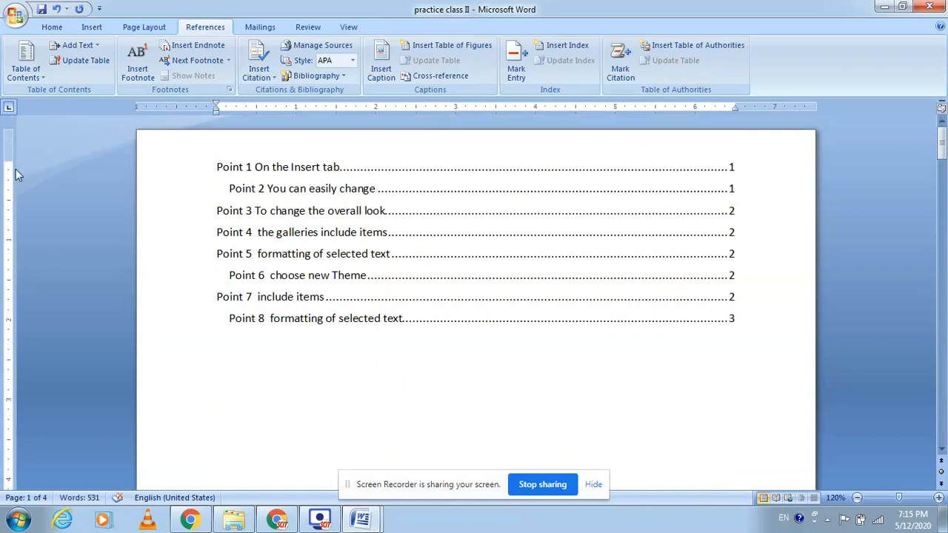
{"action": "scroll", "coordinate": [88, 313], "scroll_direction": "down", "scroll_amount": 10}
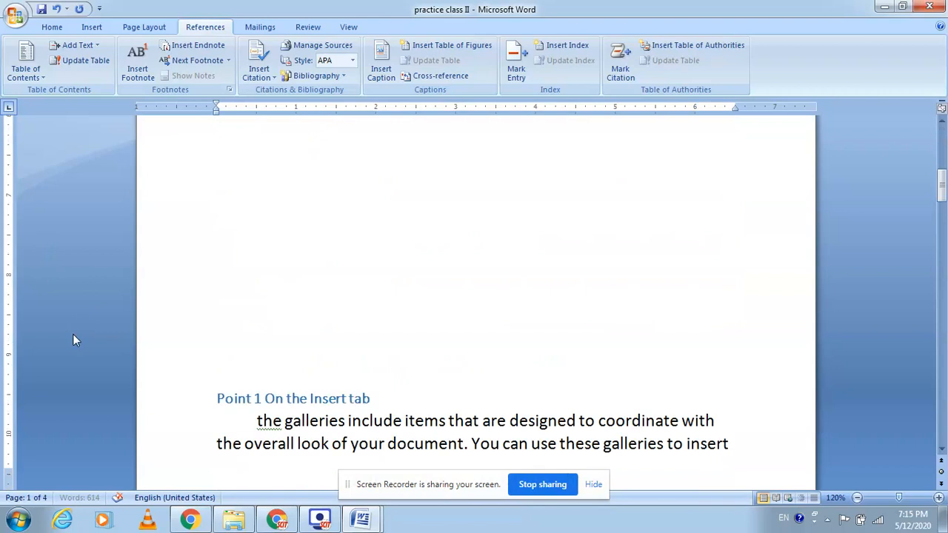
{"action": "scroll", "coordinate": [68, 326], "scroll_direction": "down", "scroll_amount": 2}
{"action": "scroll", "coordinate": [262, 344], "scroll_direction": "up", "scroll_amount": 4}
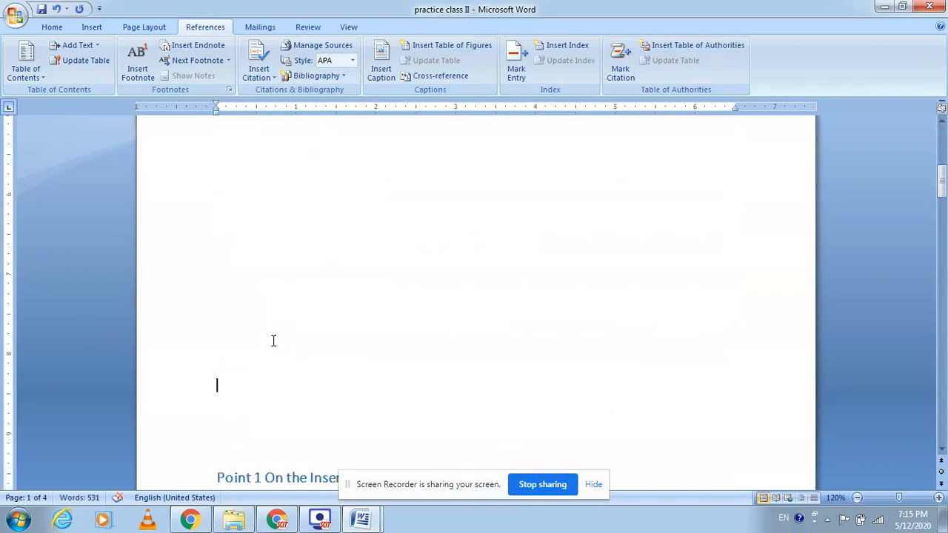
{"action": "scroll", "coordinate": [272, 341], "scroll_direction": "up", "scroll_amount": 18}
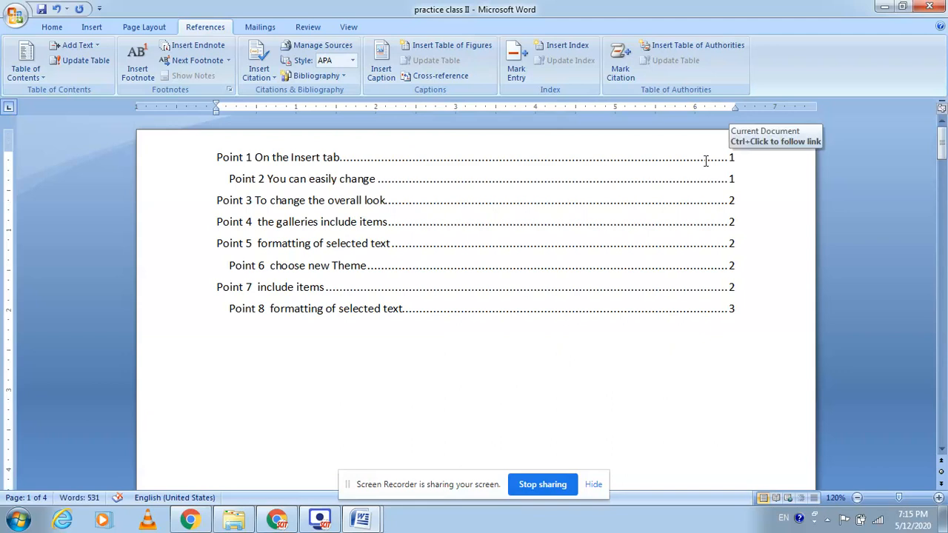
Update only the table of contents page numbers, then select 'galleries' in the Point 1 paragraph.
{"action": "left_click", "coordinate": [100, 66]}
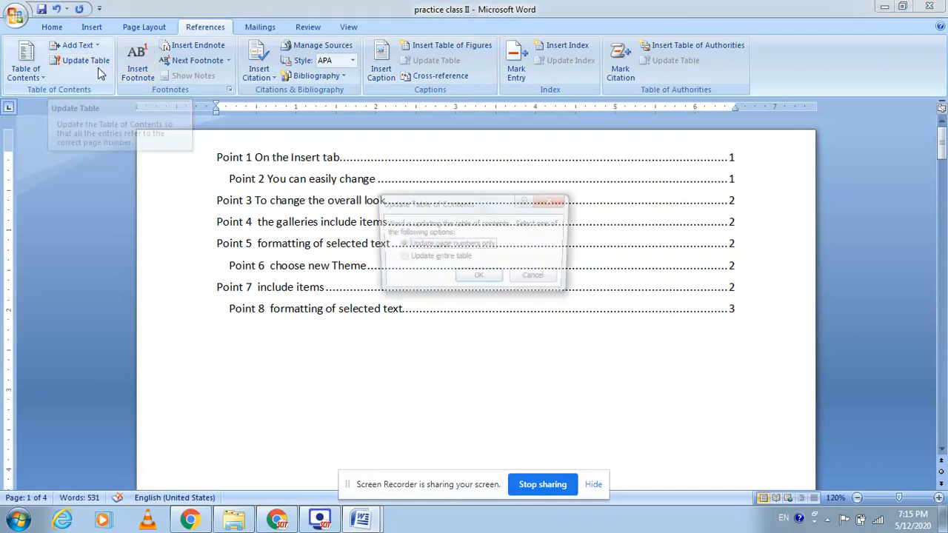
{"action": "left_click", "coordinate": [478, 279]}
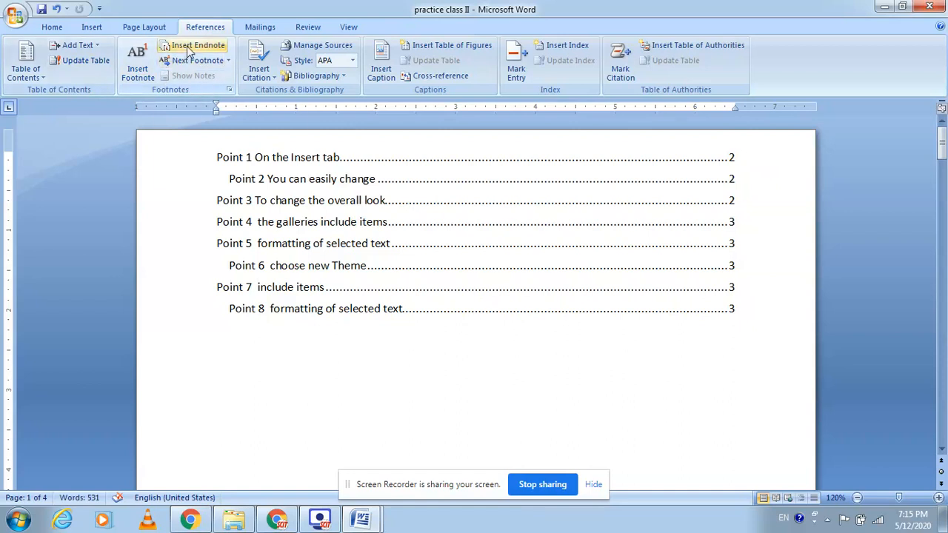
{"action": "scroll", "coordinate": [300, 304], "scroll_direction": "down", "scroll_amount": 10}
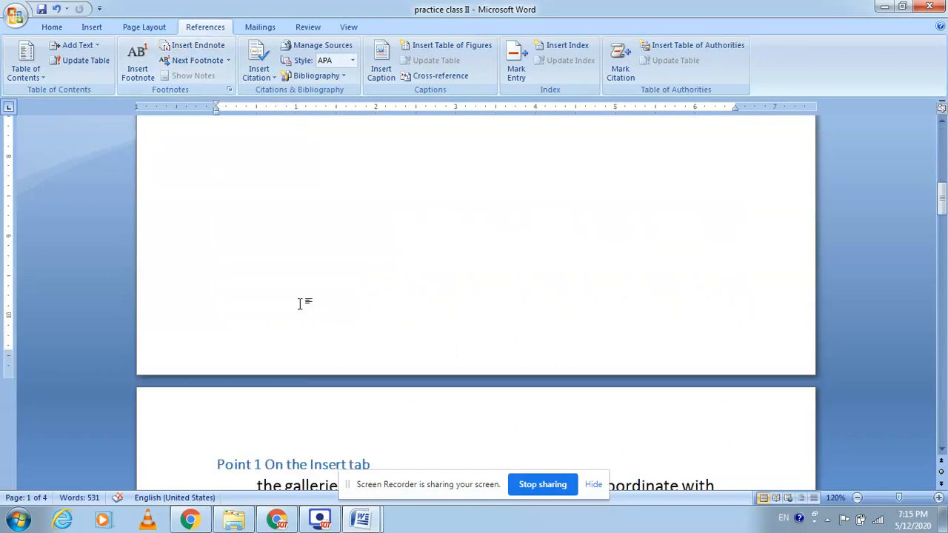
{"action": "scroll", "coordinate": [300, 304], "scroll_direction": "down", "scroll_amount": 7}
{"action": "left_click_drag", "start_coordinate": [285, 175], "coordinate": [345, 183]}
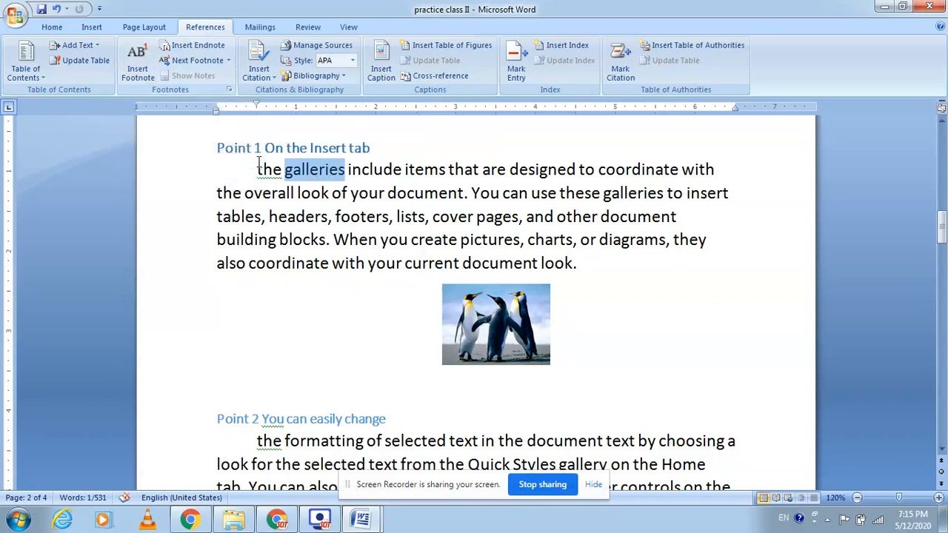
Add a footnote after 'galleries' reading 'DJGASHDS FDGSFG FJGJFSJHFGJHFGJS'.
{"action": "left_click", "coordinate": [137, 63]}
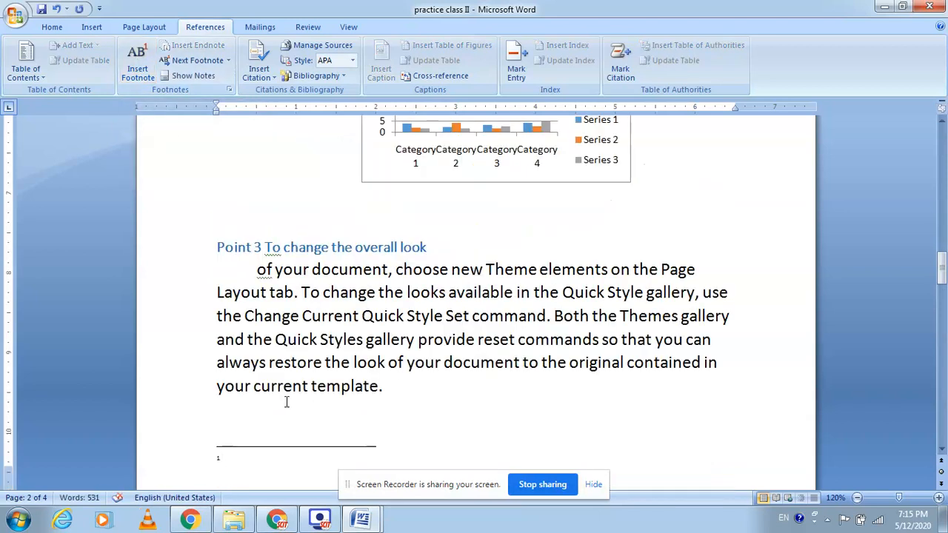
{"action": "type", "text": "DJGASHDS FDGSFG FJGJFSJHFGJHFGJSG"}
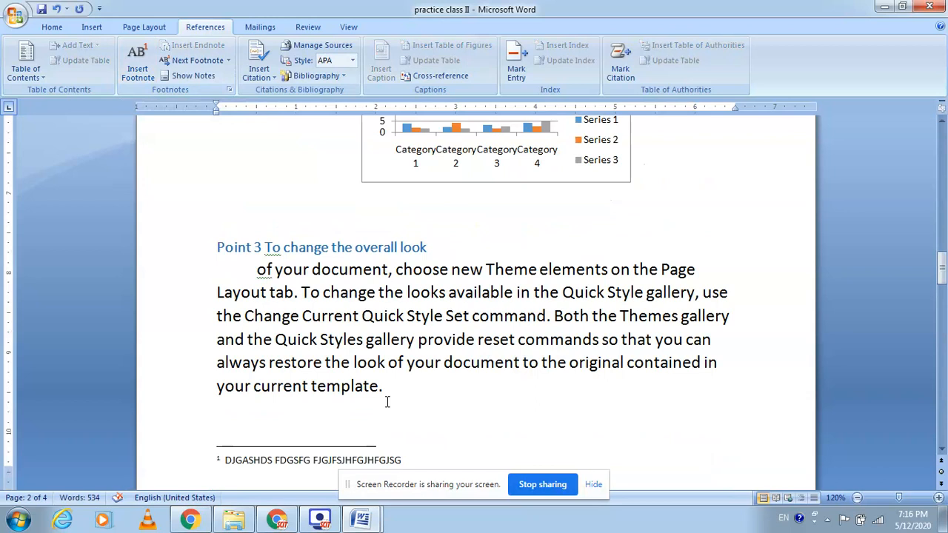
{"action": "left_click", "coordinate": [387, 400]}
Add an endnote after 'items' reading 'FGSHFGHJSGFJHFJSFSHJFSHFHSG DF'.
{"action": "scroll", "coordinate": [495, 353], "scroll_direction": "up", "scroll_amount": 5}
{"action": "scroll", "coordinate": [495, 354], "scroll_direction": "up", "scroll_amount": 5}
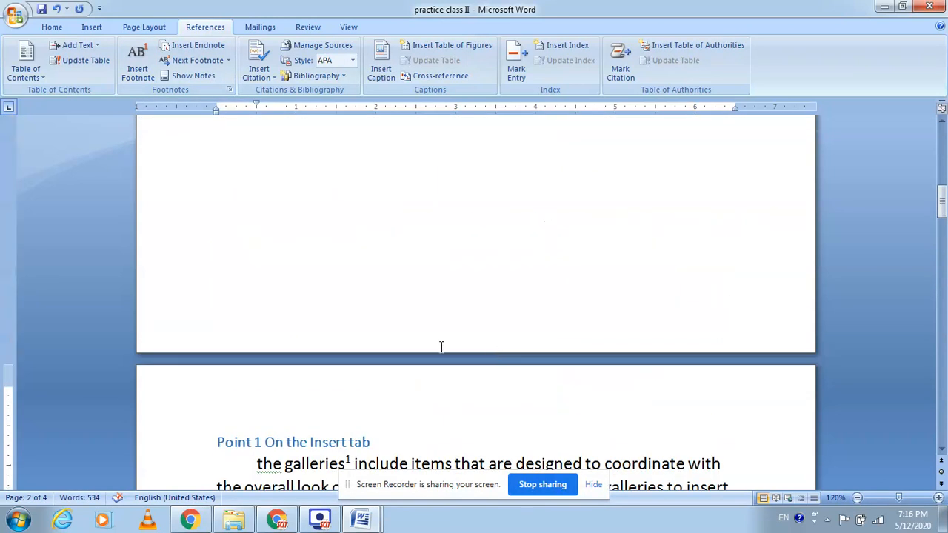
{"action": "scroll", "coordinate": [370, 328], "scroll_direction": "down", "scroll_amount": 5}
{"action": "scroll", "coordinate": [360, 328], "scroll_direction": "down", "scroll_amount": 10}
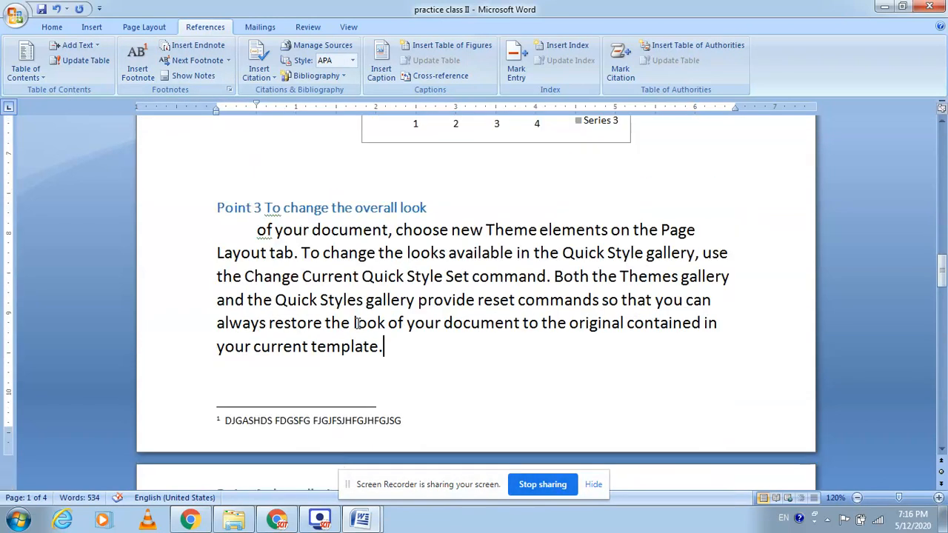
{"action": "scroll", "coordinate": [356, 322], "scroll_direction": "down", "scroll_amount": 1}
{"action": "scroll", "coordinate": [358, 323], "scroll_direction": "up", "scroll_amount": 15}
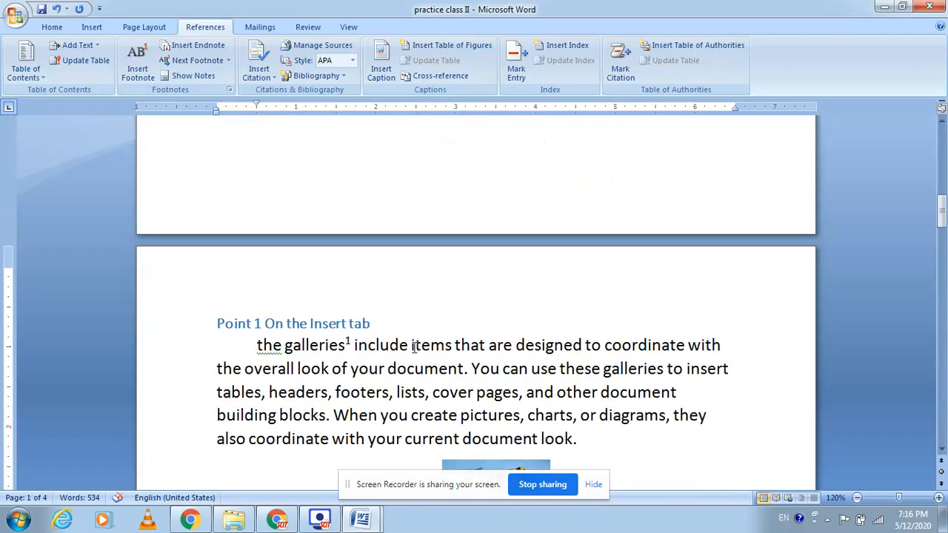
{"action": "left_click_drag", "start_coordinate": [412, 346], "coordinate": [453, 347]}
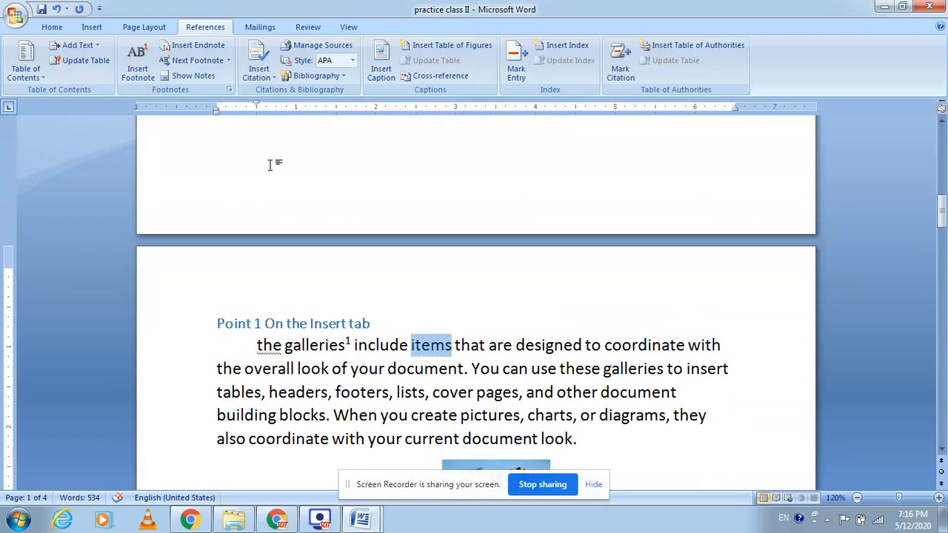
{"action": "left_click", "coordinate": [191, 46]}
{"action": "type", "text": "FG"}
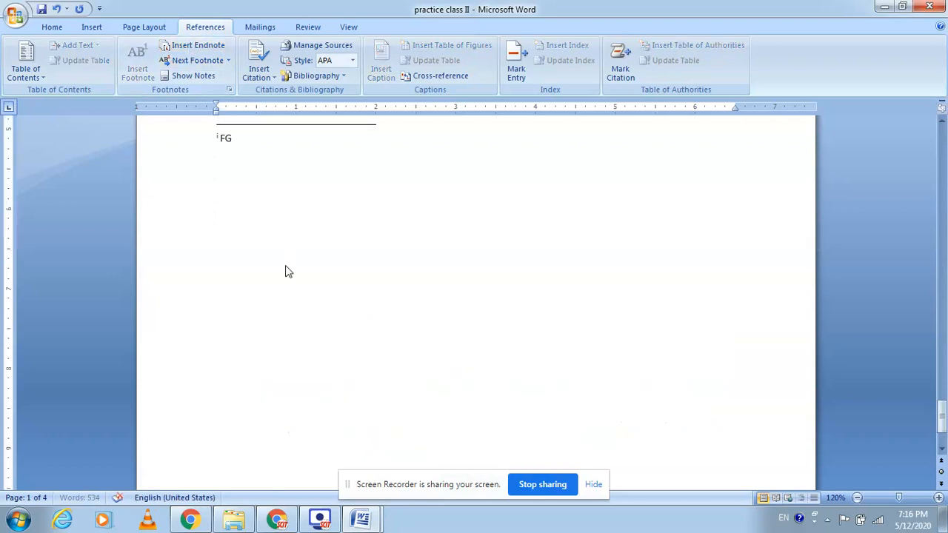
{"action": "type", "text": "SHFGHJSGFJHFJSFSHJFSHFHSG  DF"}
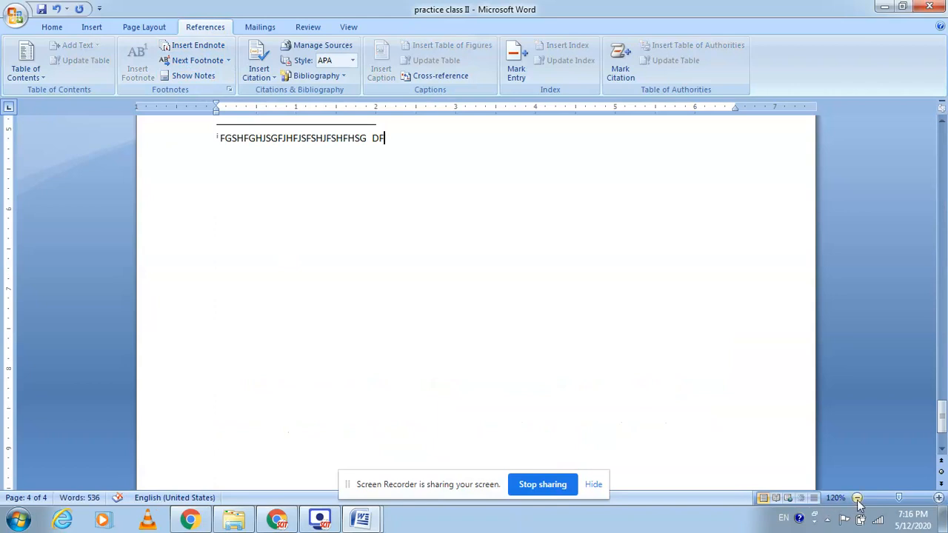
Zoom the page view out to 90%.
{"action": "left_click", "coordinate": [856, 497]}
{"action": "left_click", "coordinate": [857, 497]}
{"action": "left_click", "coordinate": [857, 497]}
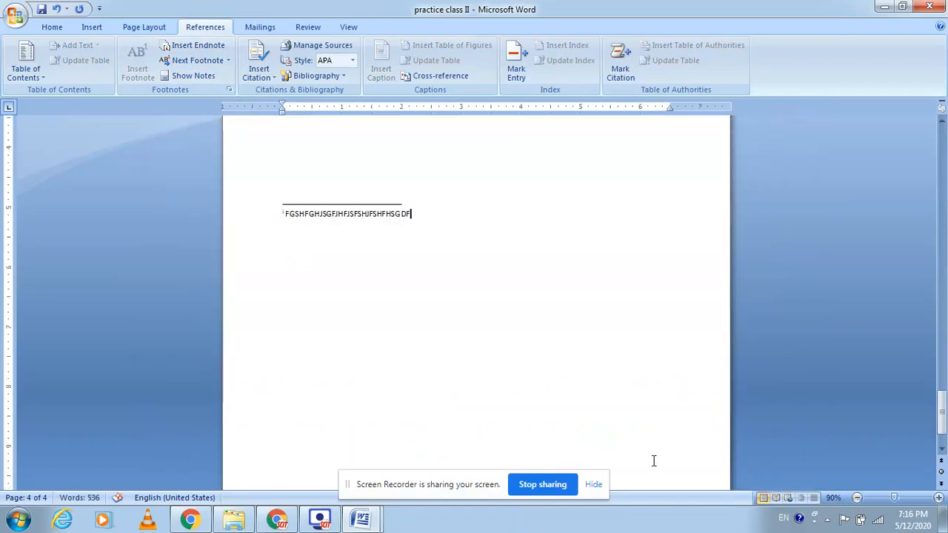
{"action": "scroll", "coordinate": [653, 461], "scroll_direction": "down", "scroll_amount": 2}
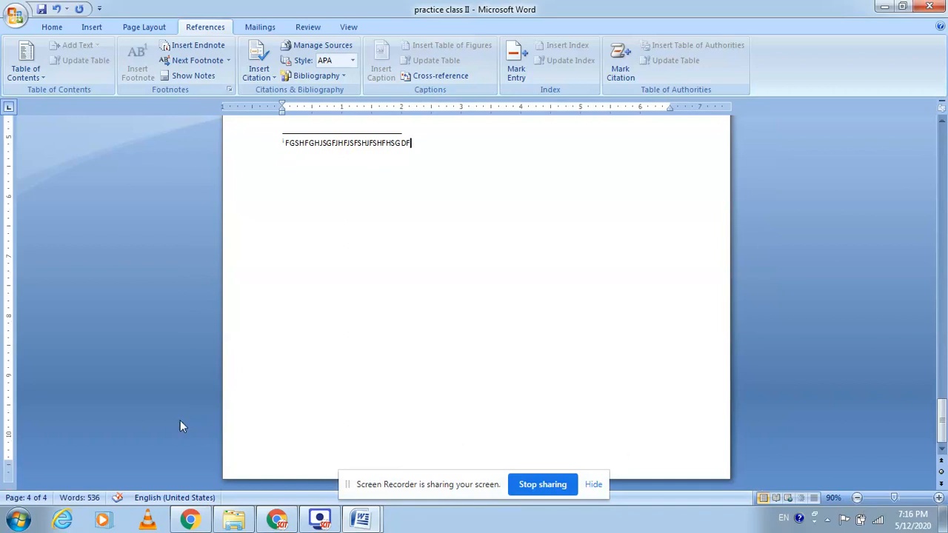
{"action": "key", "text": "super+plus"}
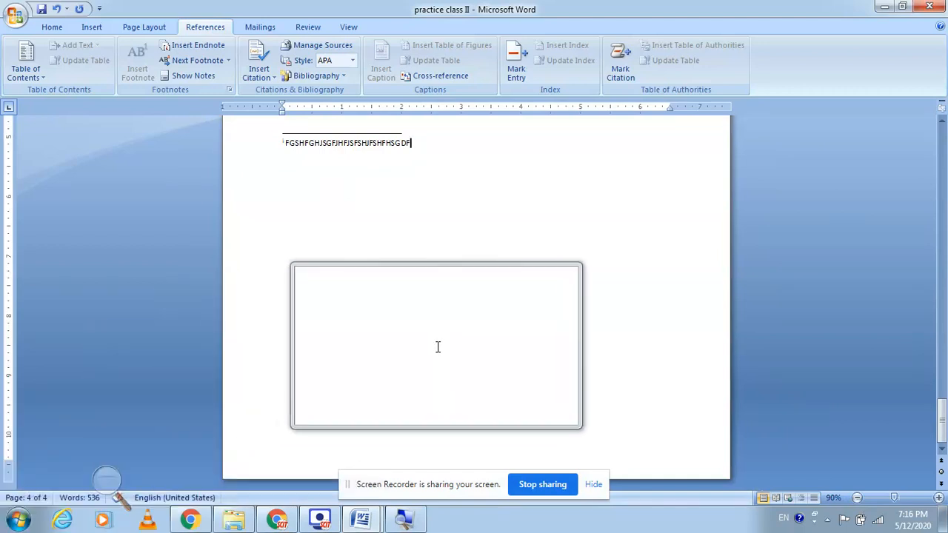
{"action": "key", "text": "super+Escape"}
{"action": "scroll", "coordinate": [486, 294], "scroll_direction": "up", "scroll_amount": 5}
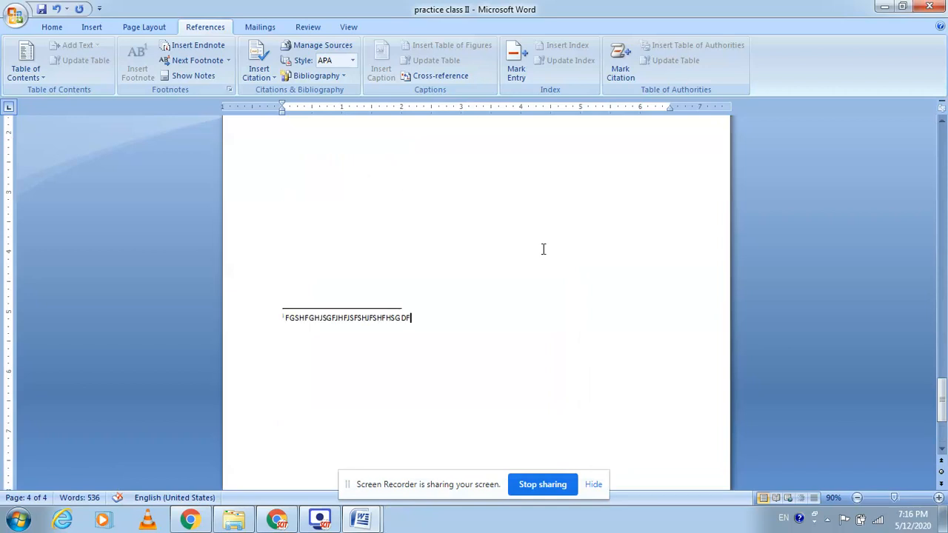
{"action": "scroll", "coordinate": [540, 244], "scroll_direction": "up", "scroll_amount": 15}
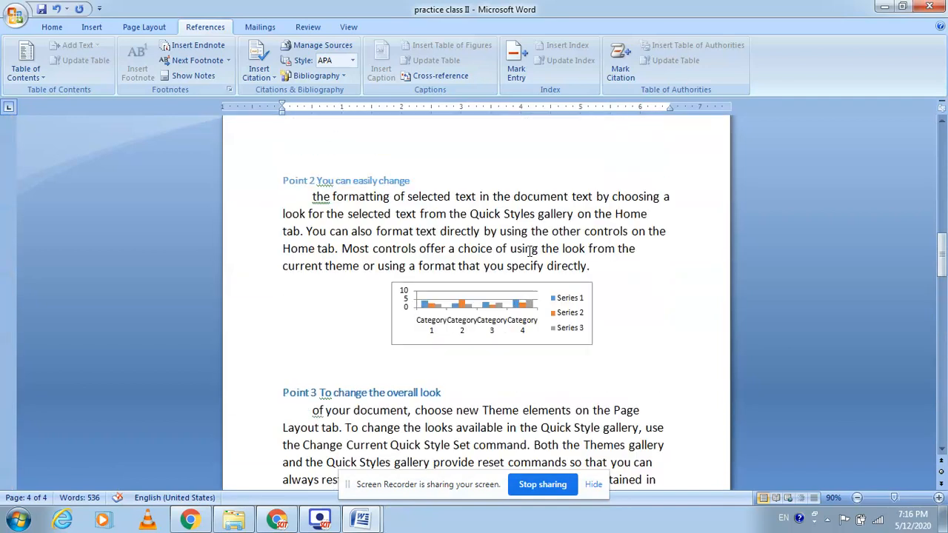
{"action": "scroll", "coordinate": [529, 250], "scroll_direction": "up", "scroll_amount": 1}
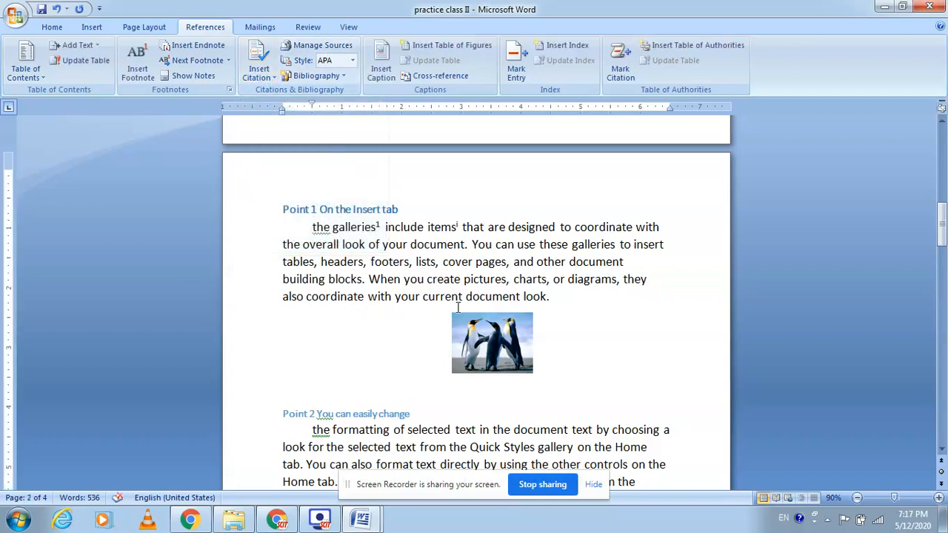
{"action": "scroll", "coordinate": [437, 296], "scroll_direction": "down", "scroll_amount": 5}
{"action": "scroll", "coordinate": [440, 289], "scroll_direction": "down", "scroll_amount": 4}
{"action": "scroll", "coordinate": [435, 279], "scroll_direction": "down", "scroll_amount": 5}
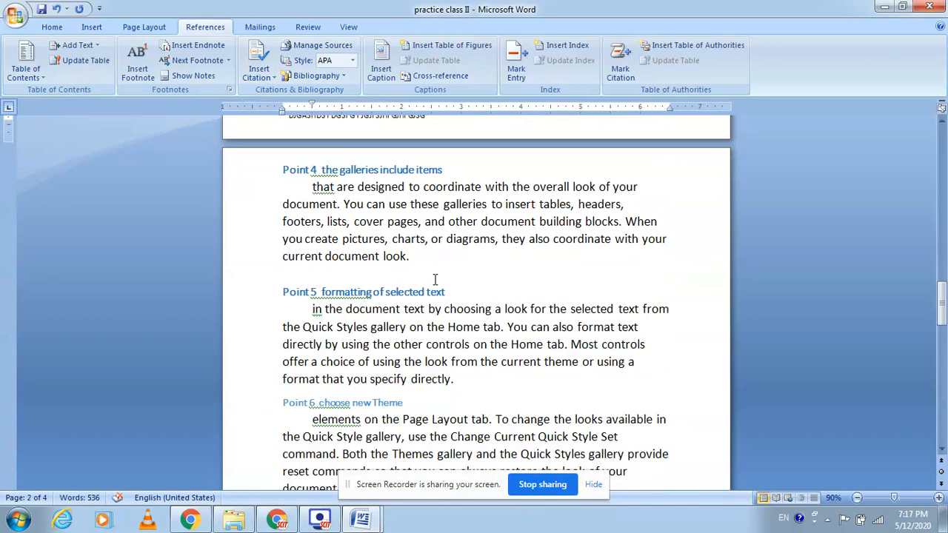
Add a new line below the Point 4 paragraph containing "SCIT GROUP" in quotes.
{"action": "left_click", "coordinate": [447, 257]}
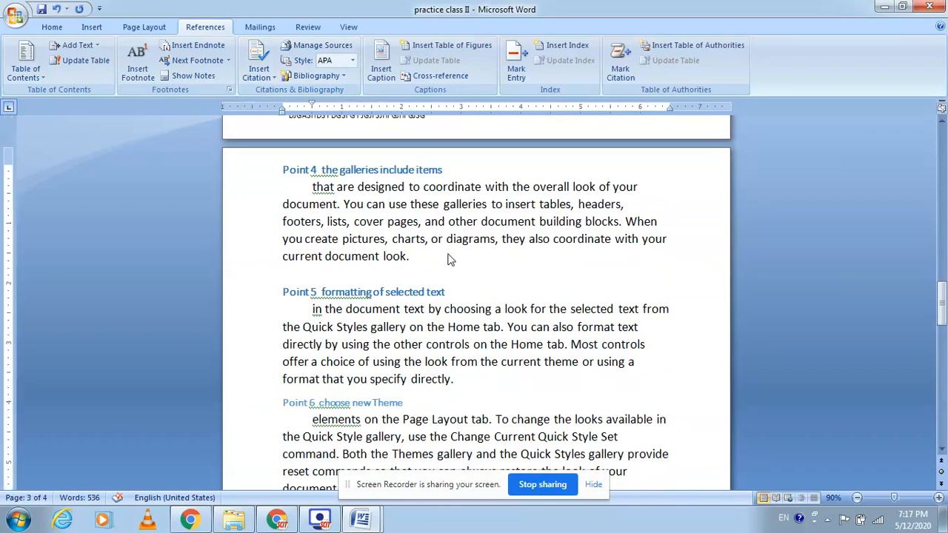
{"action": "key", "text": "Return"}
{"action": "type", "text": "\"SCI"}
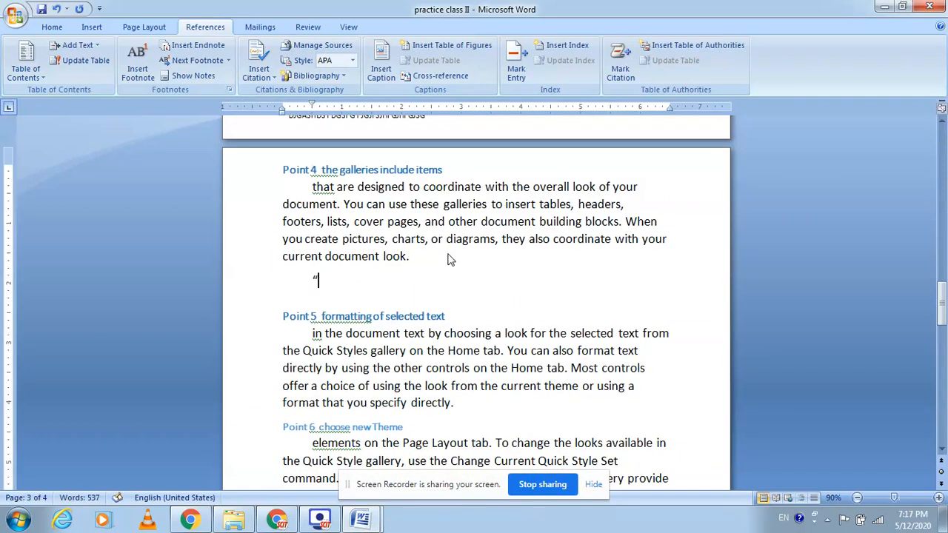
{"action": "type", "text": "T GR"}
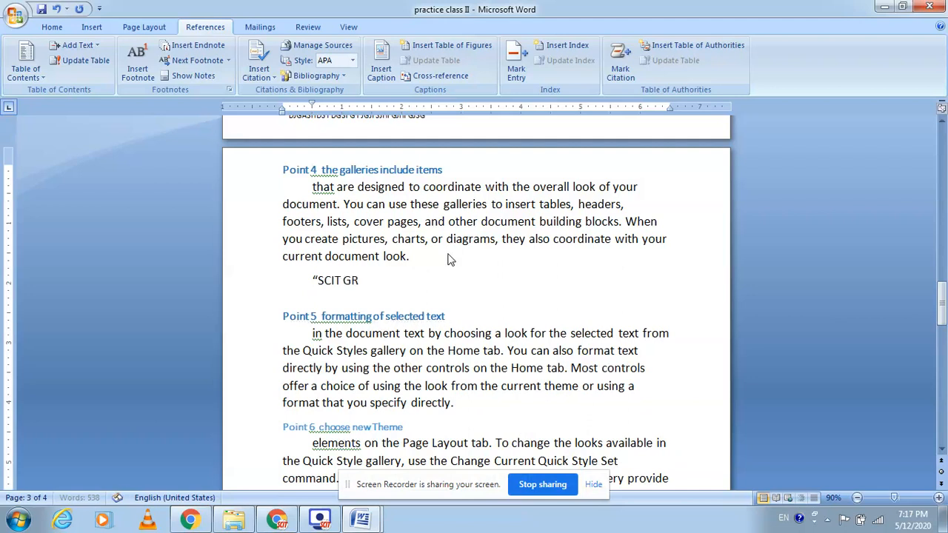
{"action": "type", "text": "OUP"}
{"action": "type", "text": "\""}
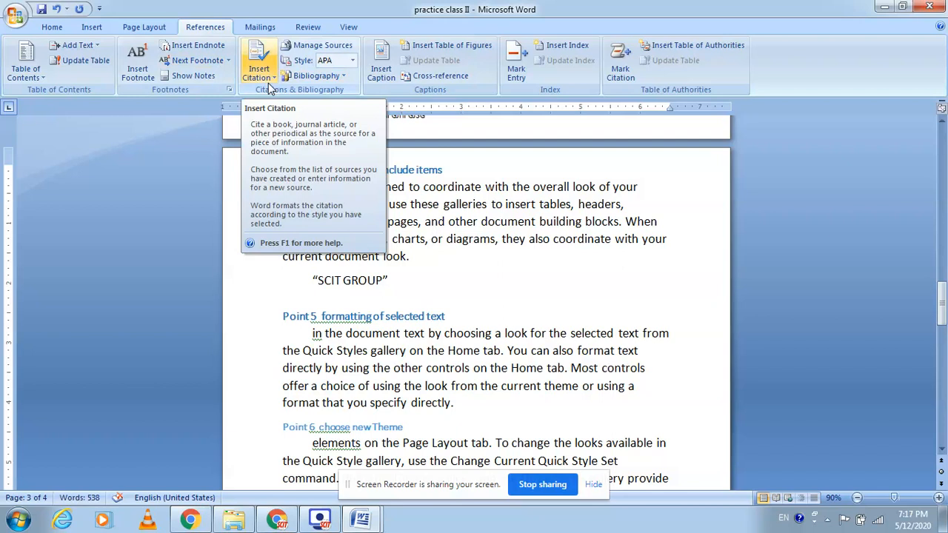
{"action": "key", "text": "super+plus"}
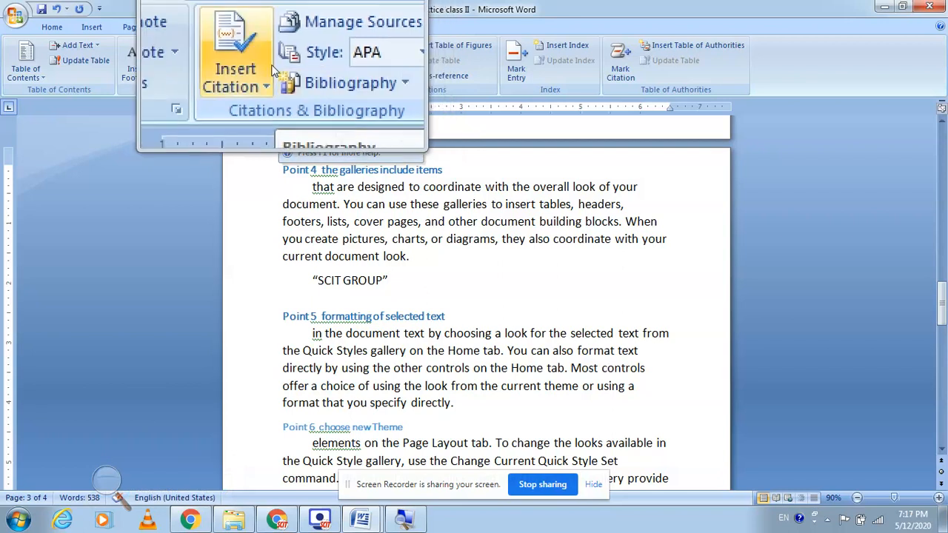
Start adding a new citation source and keep Book as its source type.
{"action": "left_click", "coordinate": [271, 69]}
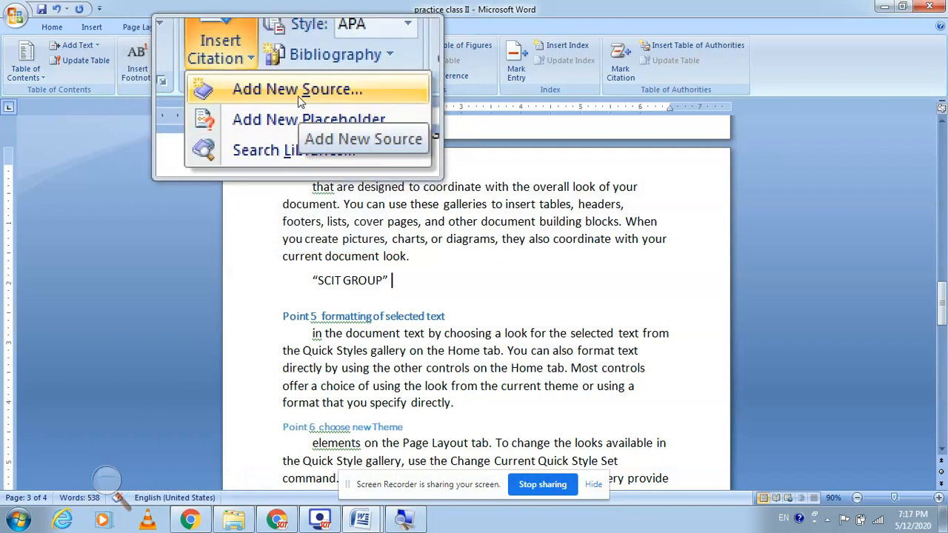
{"action": "left_click", "coordinate": [300, 100]}
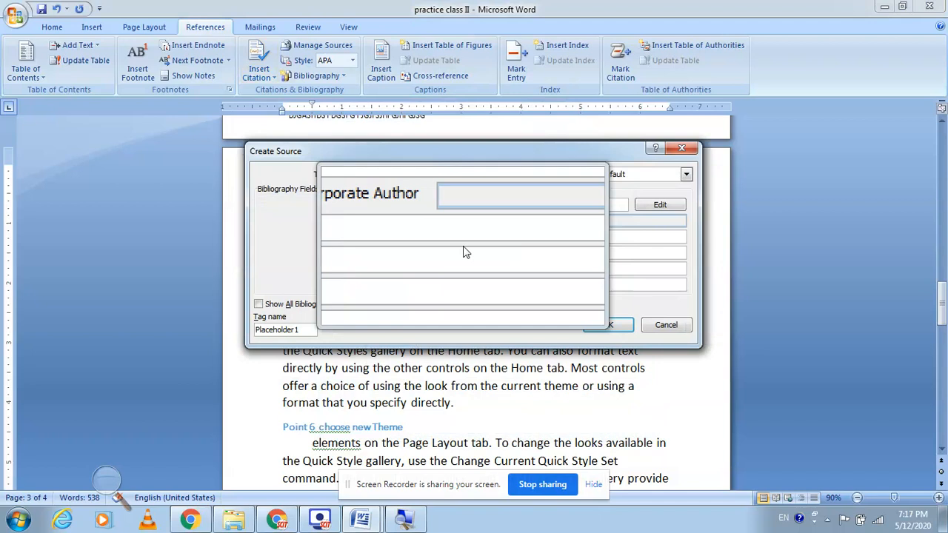
{"action": "key", "text": "super+Escape"}
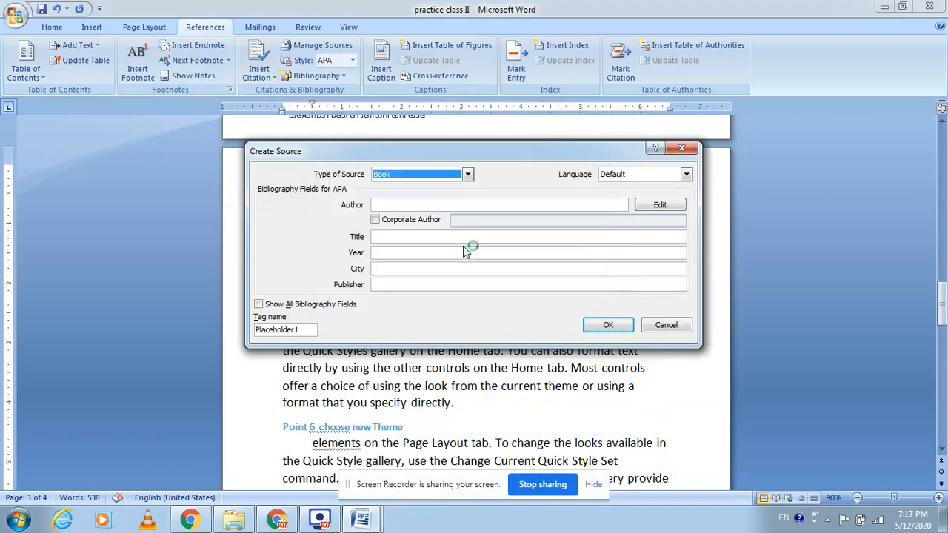
{"action": "left_click", "coordinate": [467, 174]}
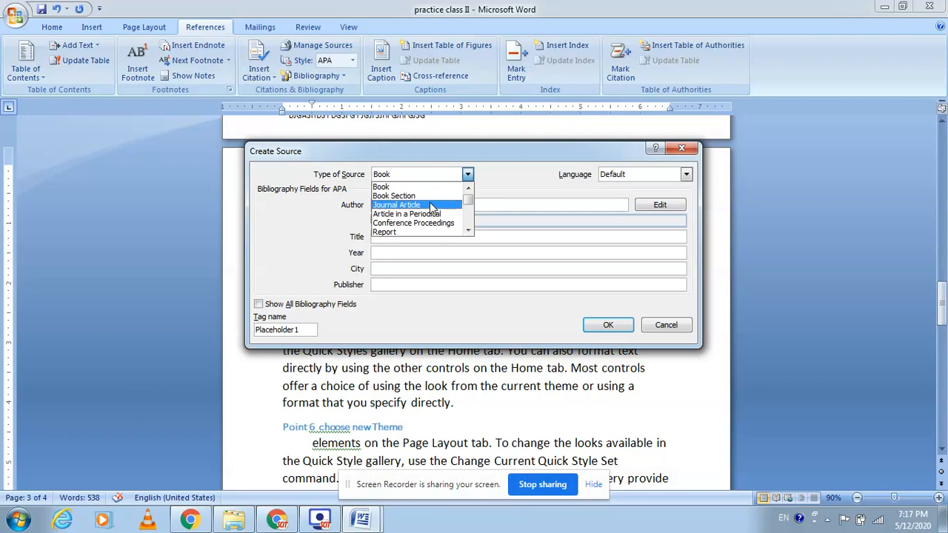
{"action": "left_click", "coordinate": [468, 232]}
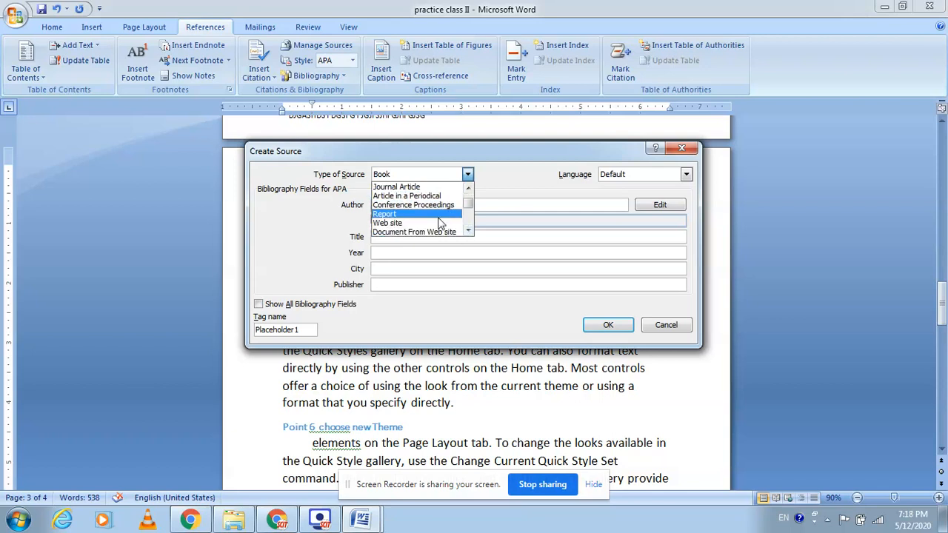
{"action": "left_click", "coordinate": [420, 176]}
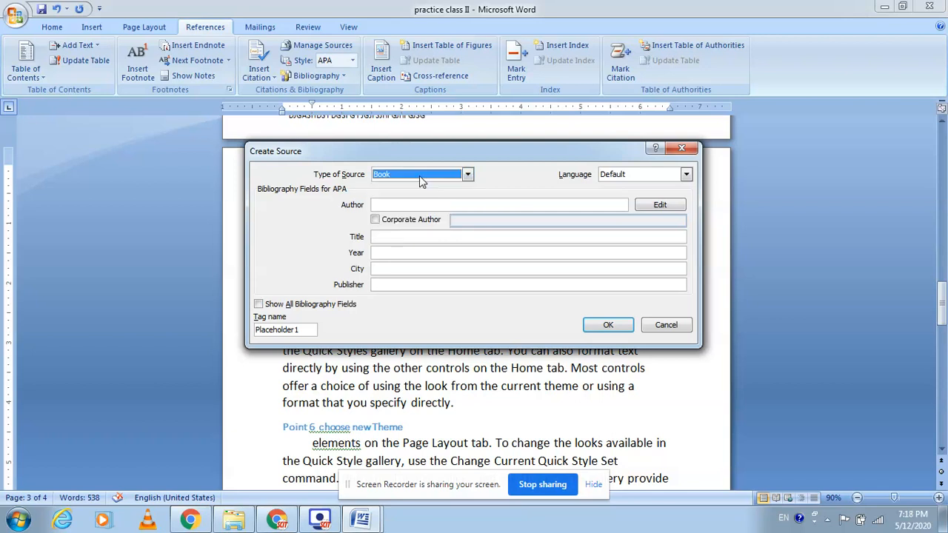
Enter the author, title MOTIVATION, year 2020, city BHOPAL and publisher SCIT GROUP BHOPAL, then insert it.
{"action": "left_click", "coordinate": [451, 204]}
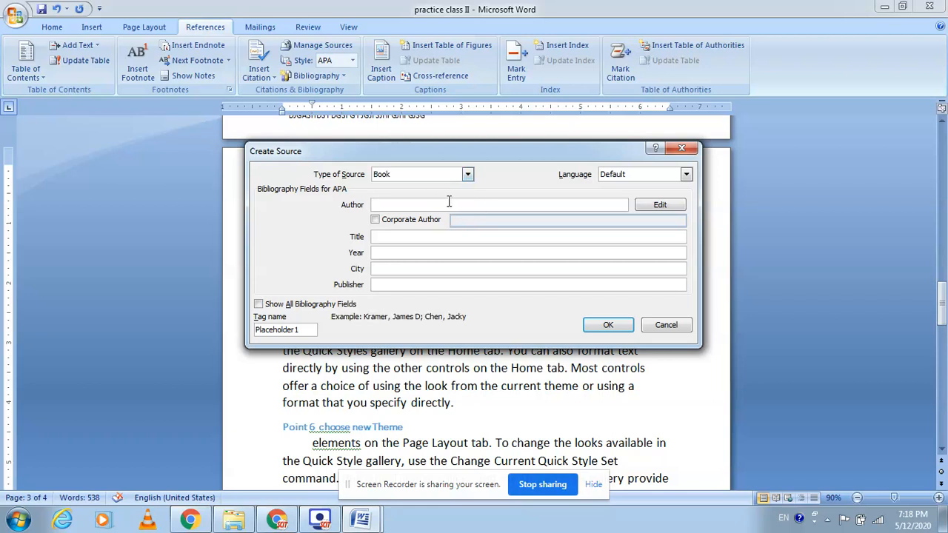
{"action": "type", "text": "ACHAL BATHAM"}
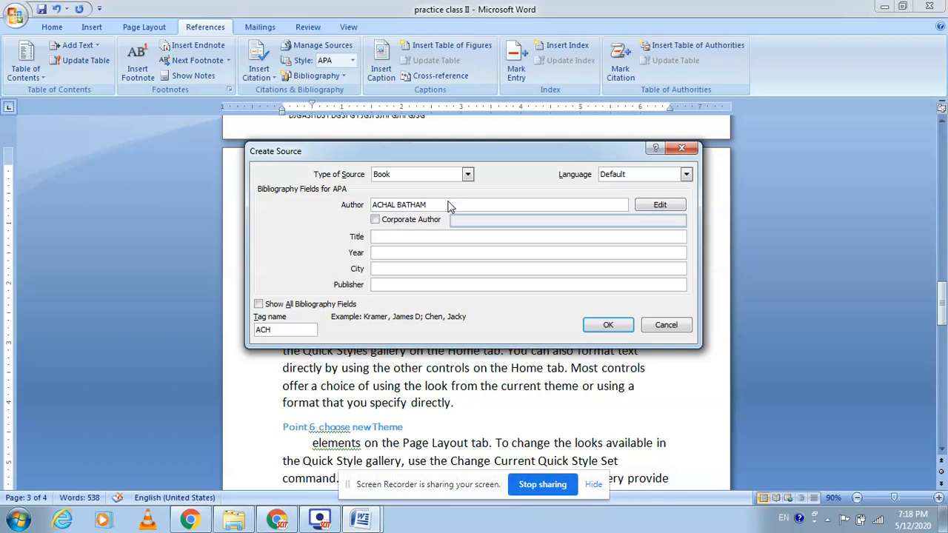
{"action": "left_click", "coordinate": [387, 237]}
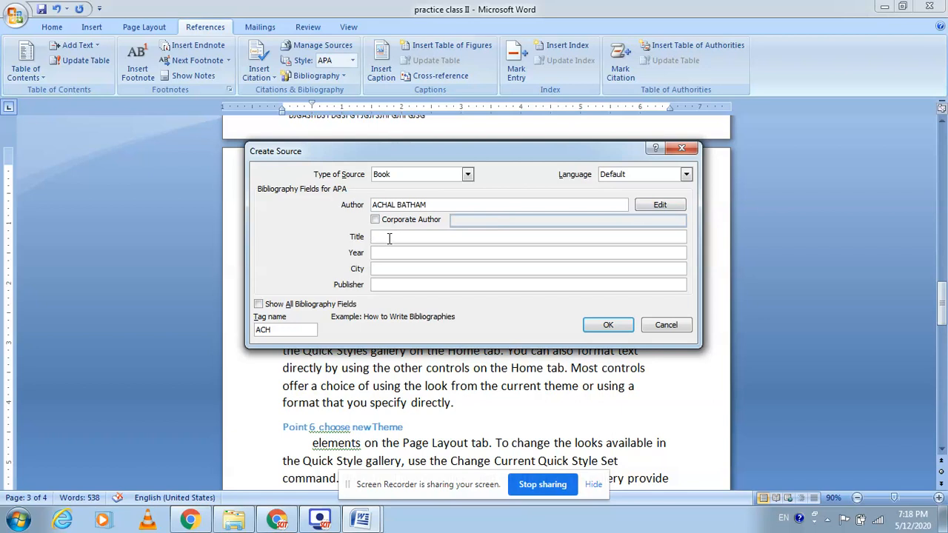
{"action": "type", "text": "MO"}
{"action": "key", "text": "BackSpace"}
{"action": "key", "text": "BackSpace"}
{"action": "left_click", "coordinate": [395, 251]}
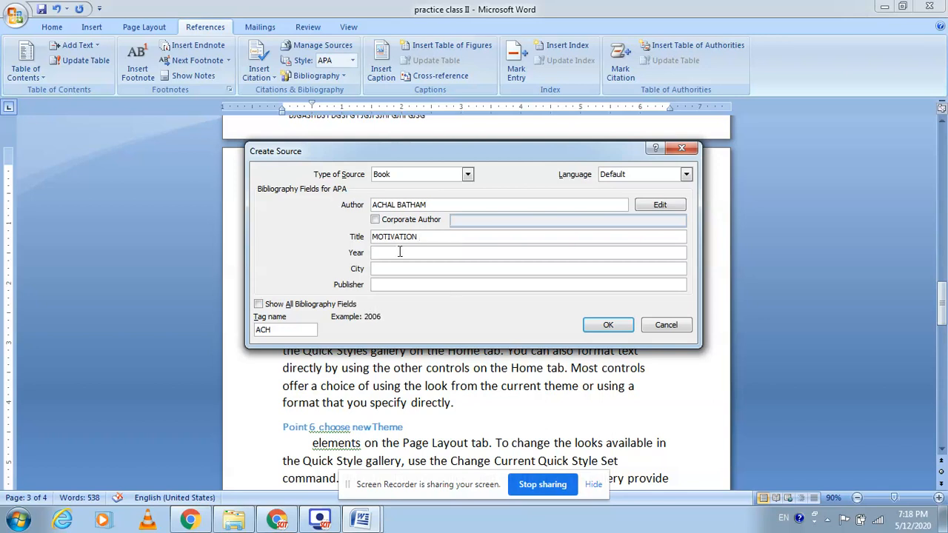
{"action": "type", "text": "2020"}
{"action": "left_click", "coordinate": [393, 268]}
{"action": "type", "text": "BHOPAL"}
{"action": "left_click", "coordinate": [401, 284]}
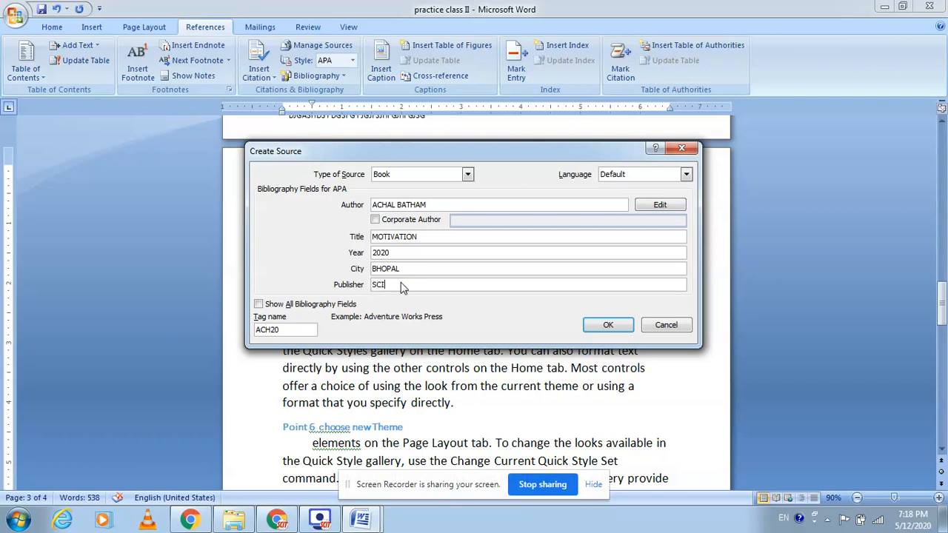
{"action": "type", "text": "SCIT GROUP BHOPAL"}
{"action": "left_click", "coordinate": [608, 326]}
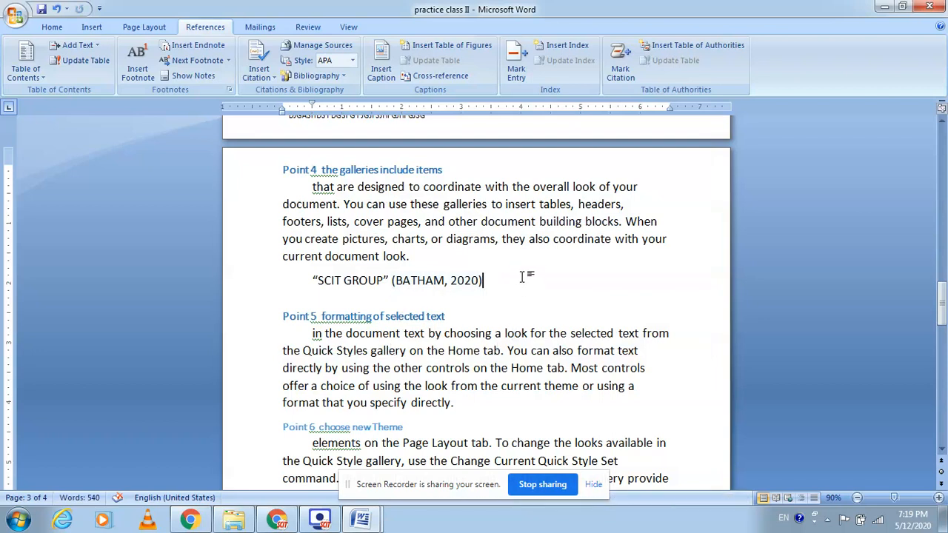
Enclose 'format that you specify directly.' in Point 5 in quotation marks and open the citation list.
{"action": "scroll", "coordinate": [515, 340], "scroll_direction": "down", "scroll_amount": 1}
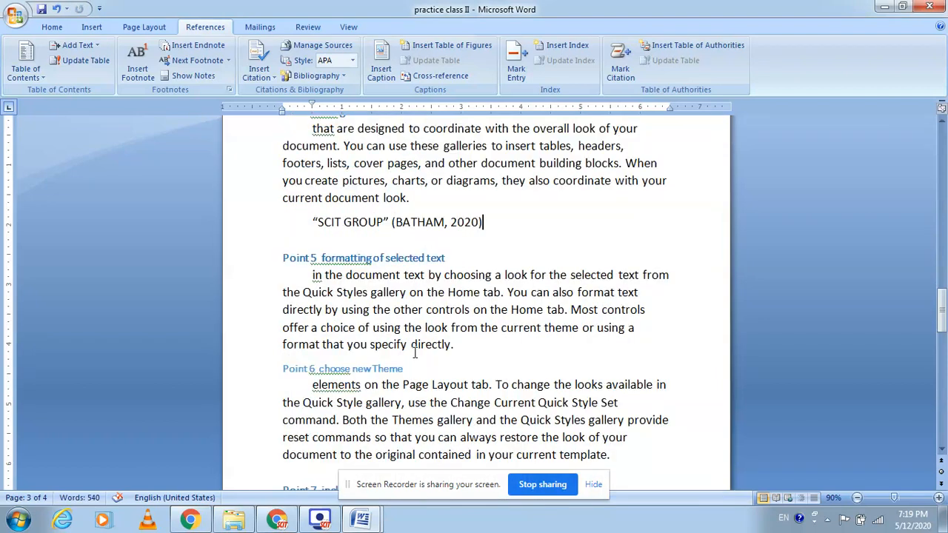
{"action": "left_click", "coordinate": [311, 275]}
{"action": "left_click", "coordinate": [283, 345]}
{"action": "type", "text": "“"}
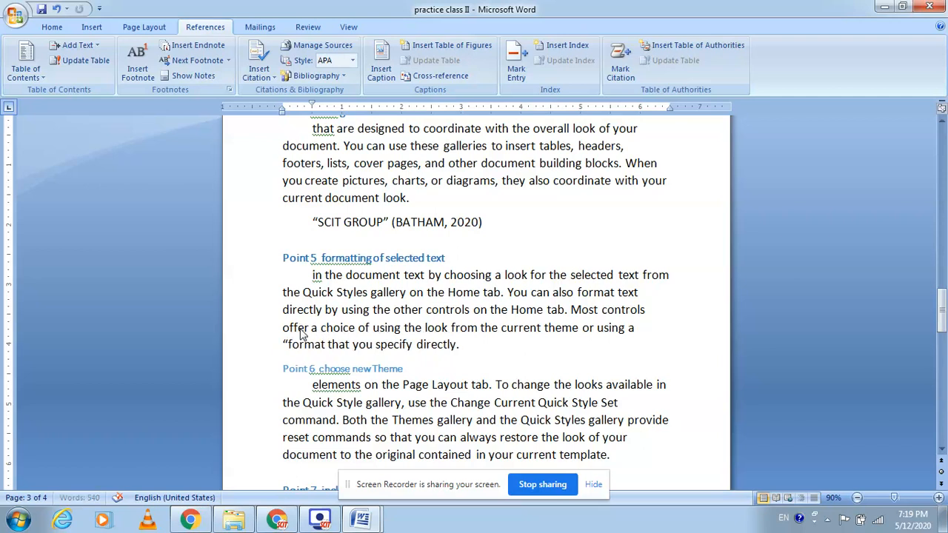
{"action": "left_click", "coordinate": [459, 349]}
{"action": "type", "text": "”"}
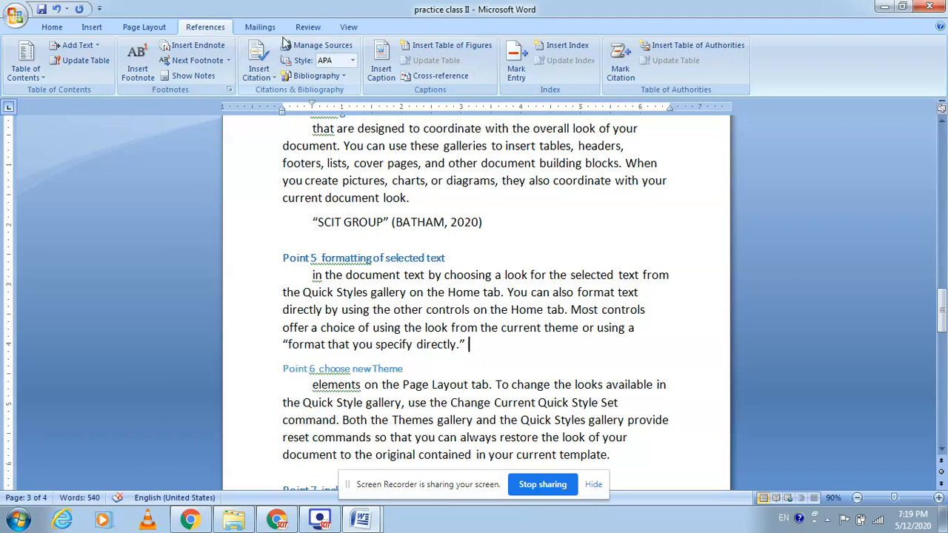
{"action": "left_click", "coordinate": [259, 80]}
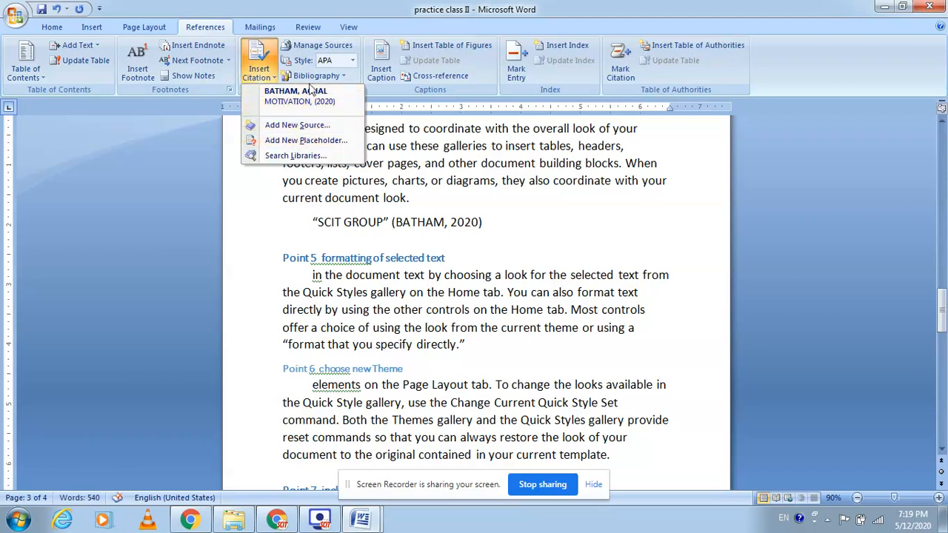
Copy the SKYHAWK COMPUTER and MS OFFICE FOR PGDCA DCA sources from the master list to the current list.
{"action": "left_click", "coordinate": [342, 51]}
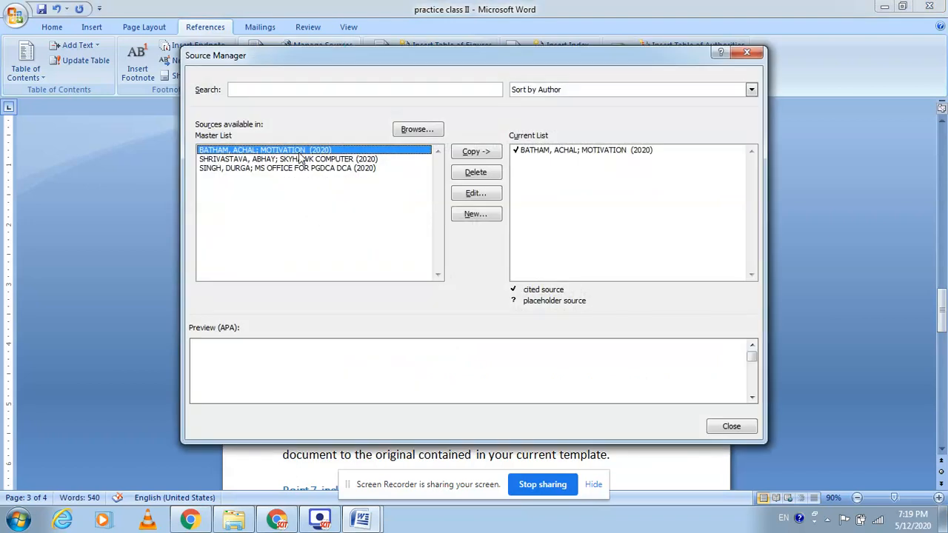
{"action": "left_click", "coordinate": [301, 160]}
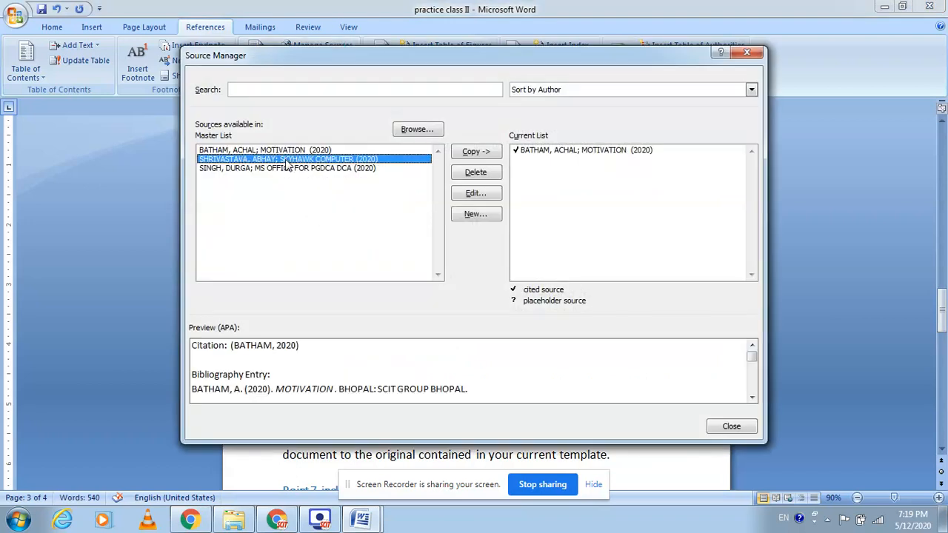
{"action": "left_click", "coordinate": [466, 152]}
{"action": "left_click", "coordinate": [331, 169]}
{"action": "left_click", "coordinate": [468, 152]}
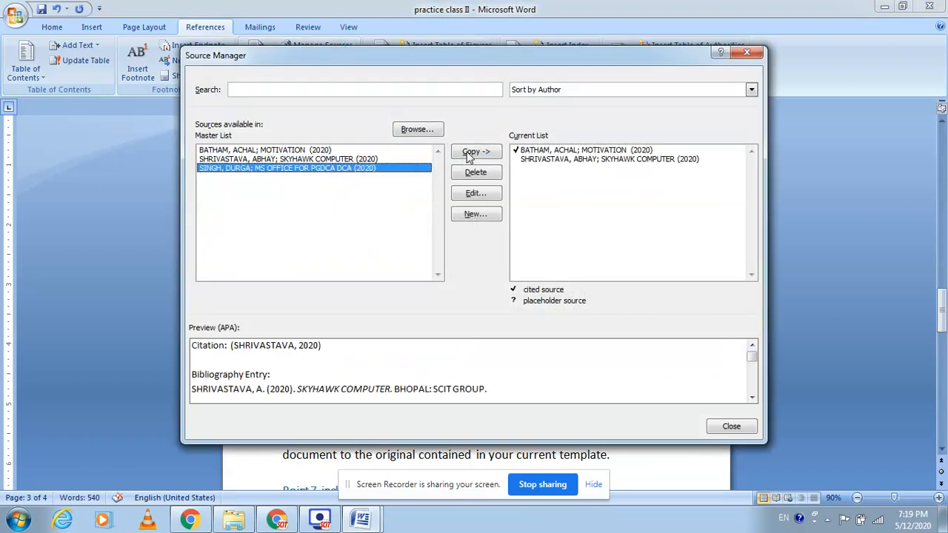
{"action": "left_click", "coordinate": [525, 161]}
{"action": "left_click", "coordinate": [526, 169]}
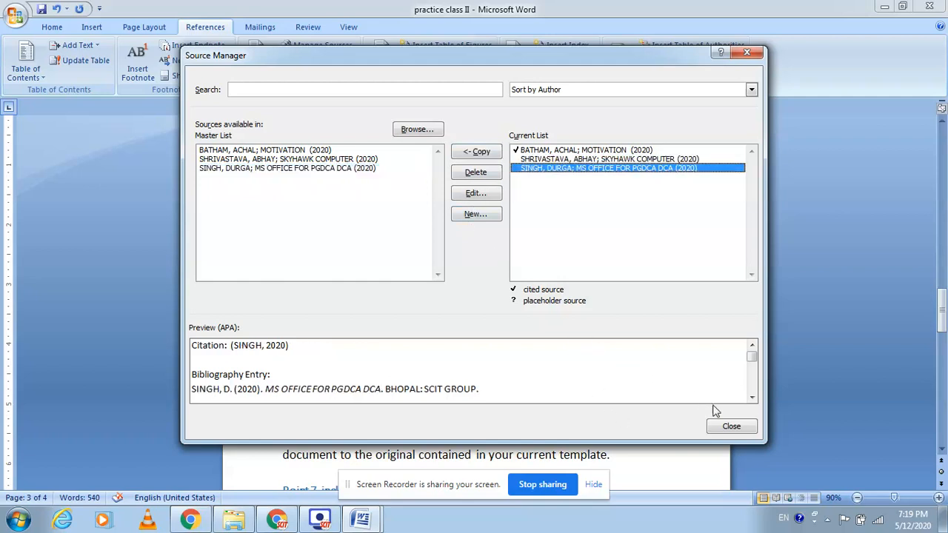
{"action": "left_click", "coordinate": [746, 429]}
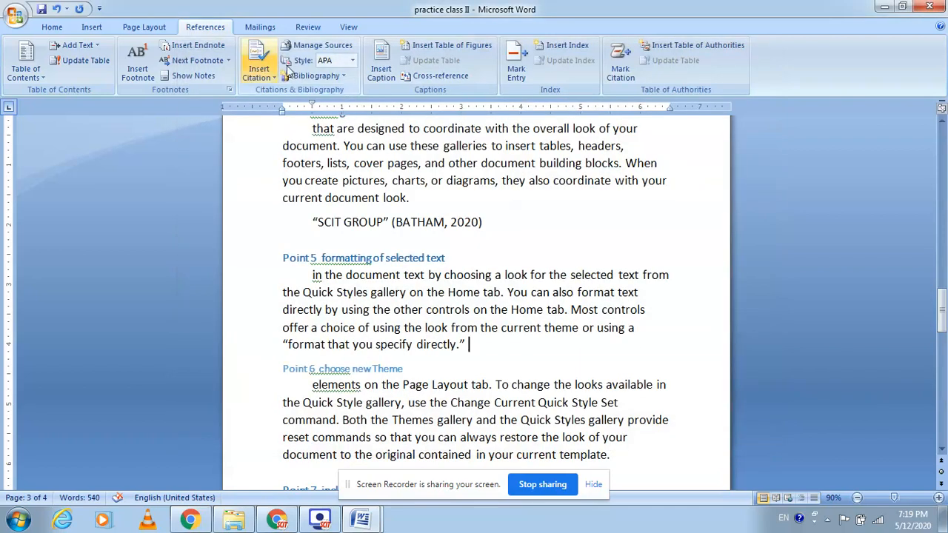
Cite SKYHAWK COMPUTER after the quoted Point 5 sentence.
{"action": "left_click", "coordinate": [272, 80]}
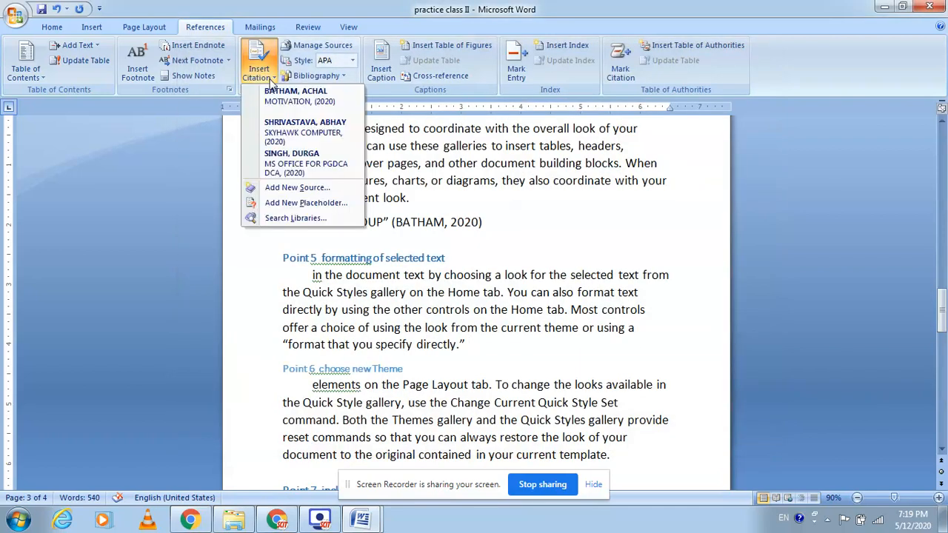
{"action": "left_click", "coordinate": [285, 128]}
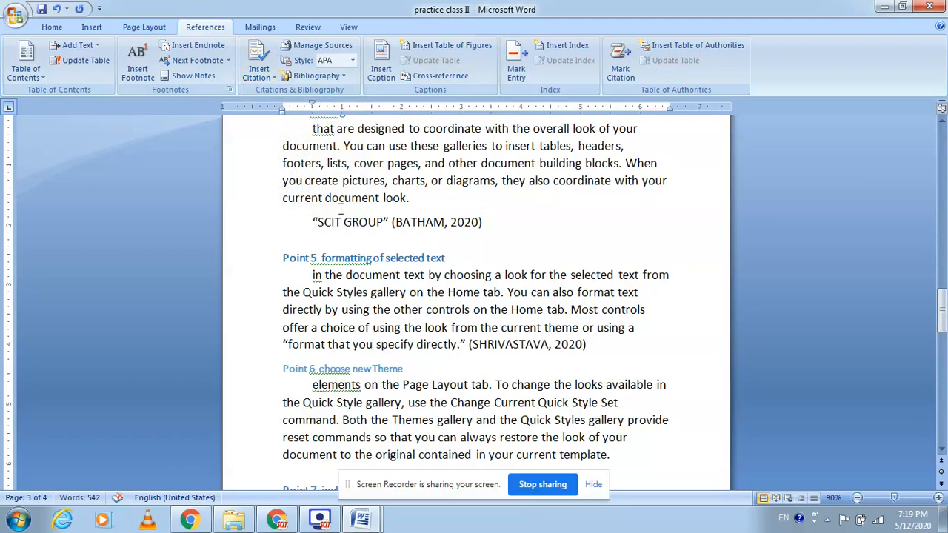
{"action": "scroll", "coordinate": [576, 402], "scroll_direction": "down", "scroll_amount": 5}
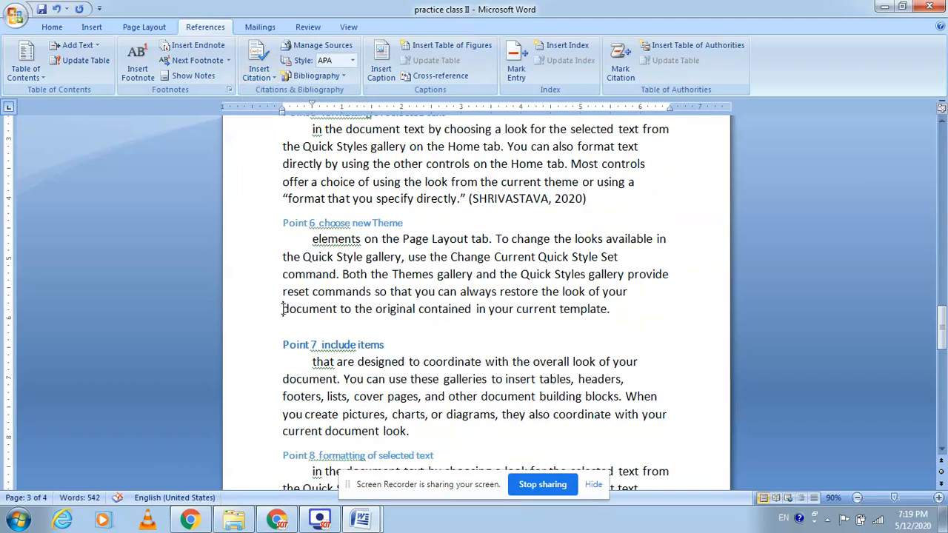
Put quotes around the Point 6 template sentence and cite MS OFFICE FOR PGDCA DCA after it.
{"action": "left_click", "coordinate": [282, 308]}
{"action": "type", "text": "\""}
{"action": "left_click", "coordinate": [622, 308]}
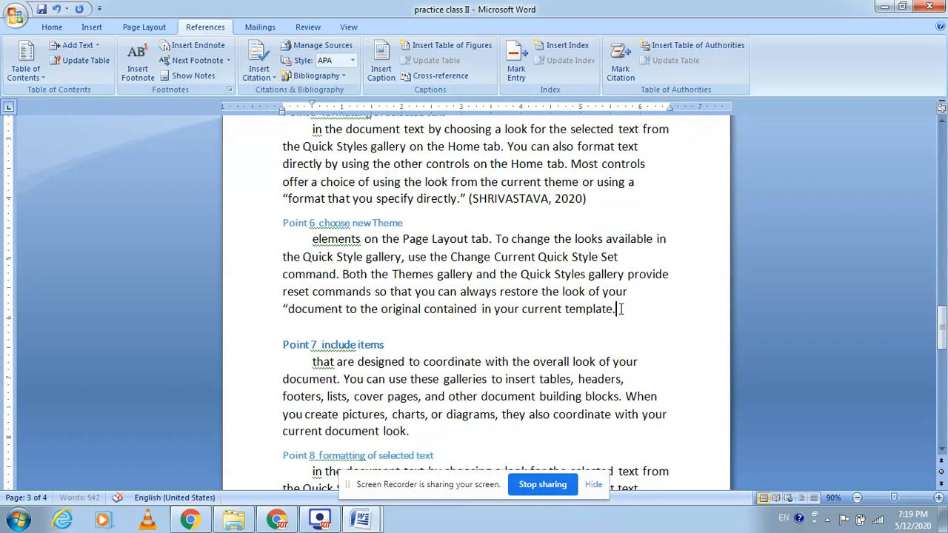
{"action": "type", "text": "\""}
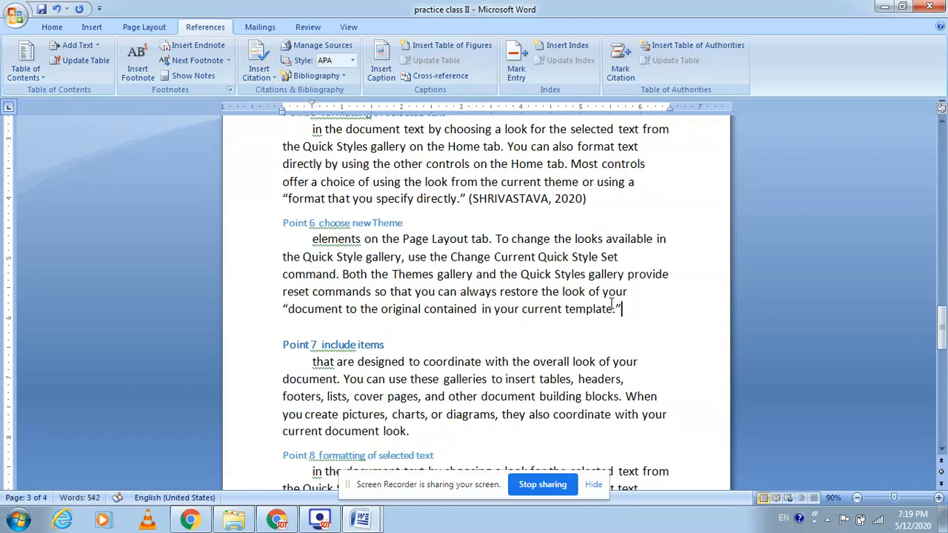
{"action": "left_click", "coordinate": [263, 74]}
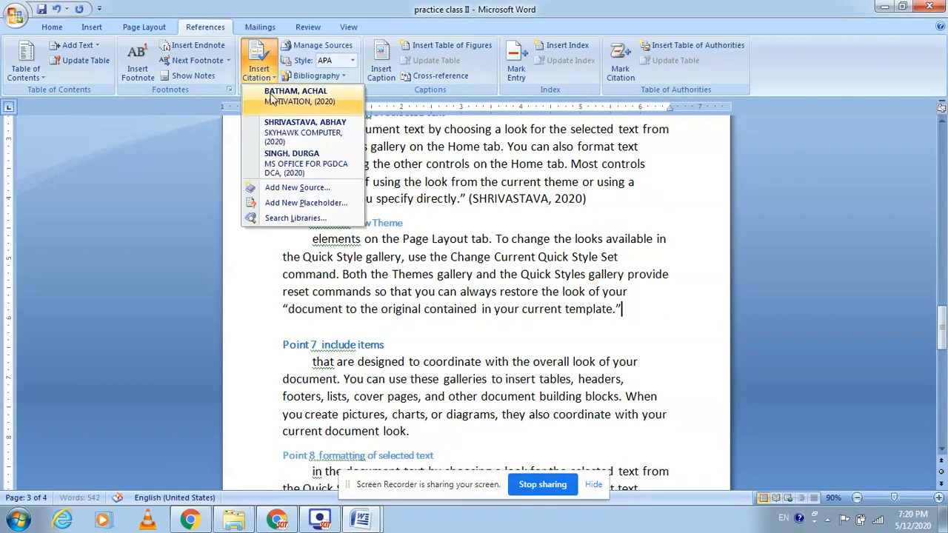
{"action": "left_click", "coordinate": [302, 156]}
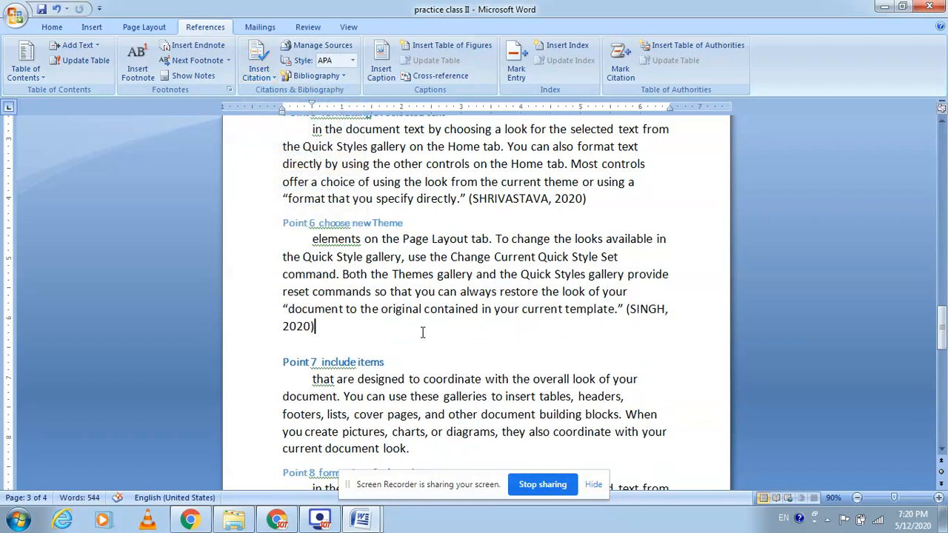
Insert a bibliography of the three cited sources on the blank page 4.
{"action": "scroll", "coordinate": [422, 318], "scroll_direction": "down", "scroll_amount": 9}
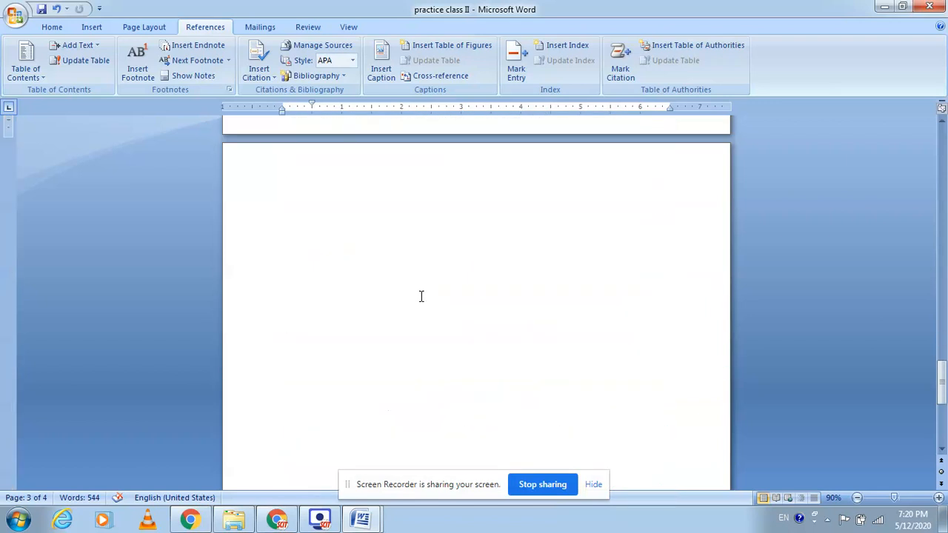
{"action": "scroll", "coordinate": [420, 296], "scroll_direction": "up", "scroll_amount": 3}
{"action": "left_click", "coordinate": [335, 311]}
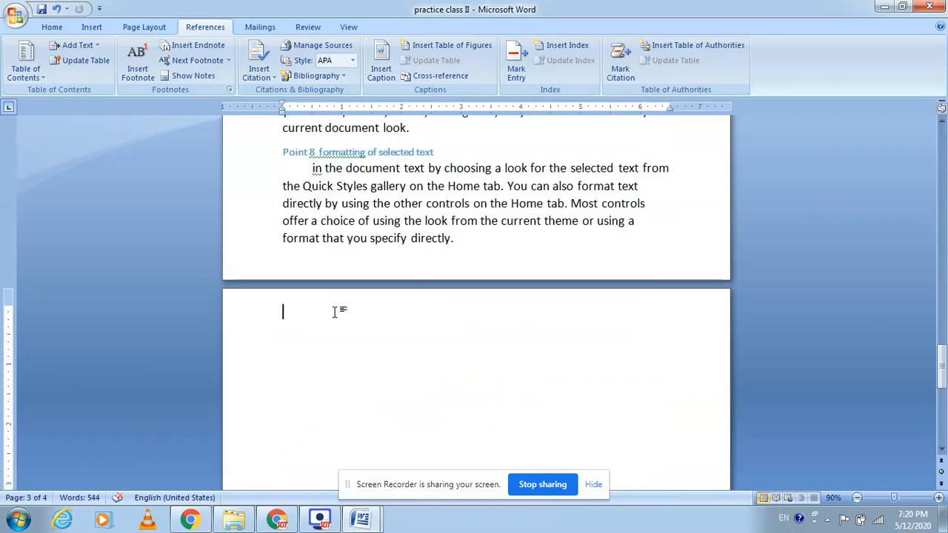
{"action": "left_click", "coordinate": [342, 79]}
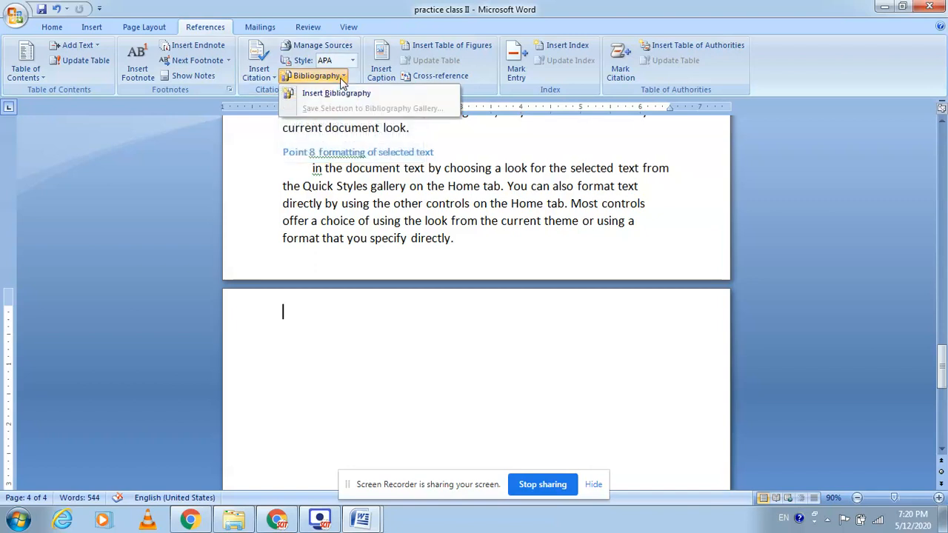
{"action": "left_click", "coordinate": [320, 93]}
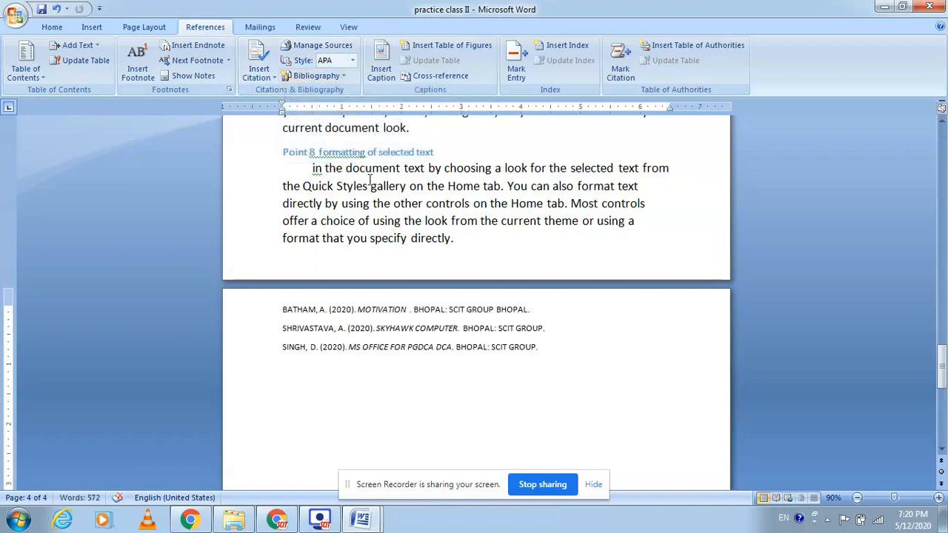
Add an empty line above the first bibliography entry.
{"action": "left_click", "coordinate": [283, 310]}
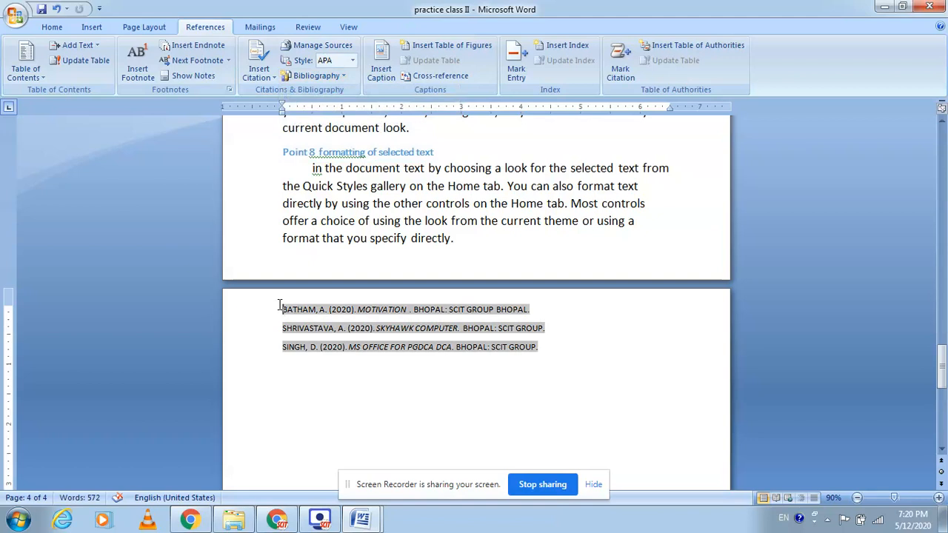
{"action": "key", "text": "Return"}
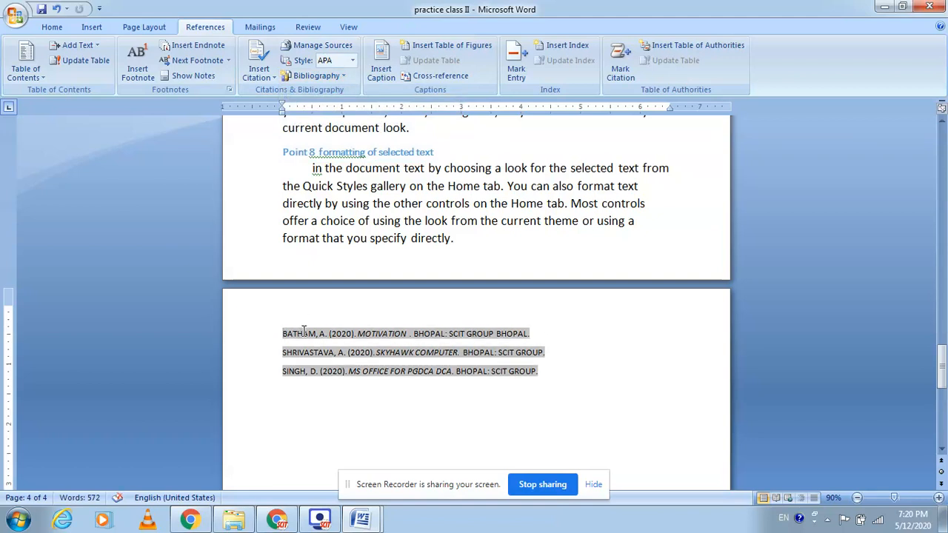
{"action": "key", "text": "super+plus"}
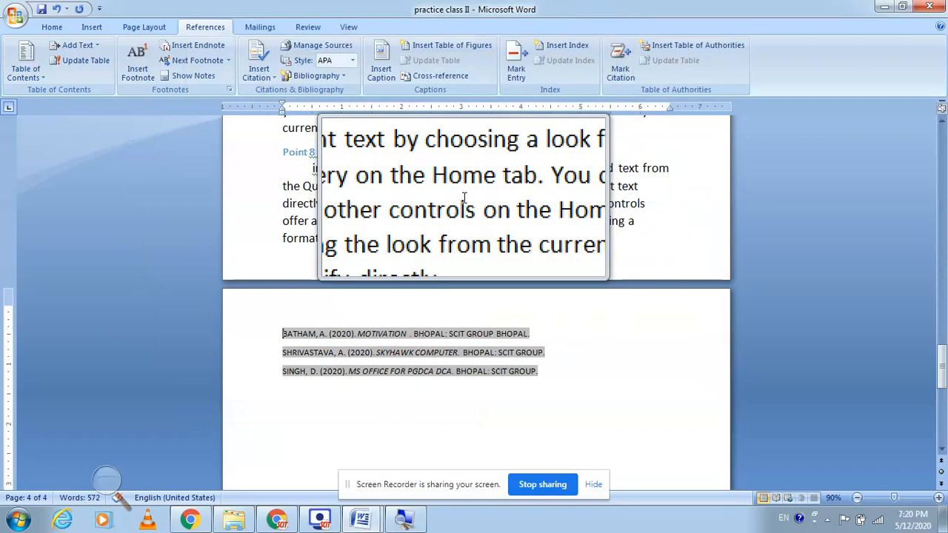
Scroll back to the penguin picture under Point 1 on page 2 and close the Magnifier.
{"action": "scroll", "coordinate": [472, 190], "scroll_direction": "up", "scroll_amount": 6}
{"action": "scroll", "coordinate": [472, 191], "scroll_direction": "up", "scroll_amount": 15}
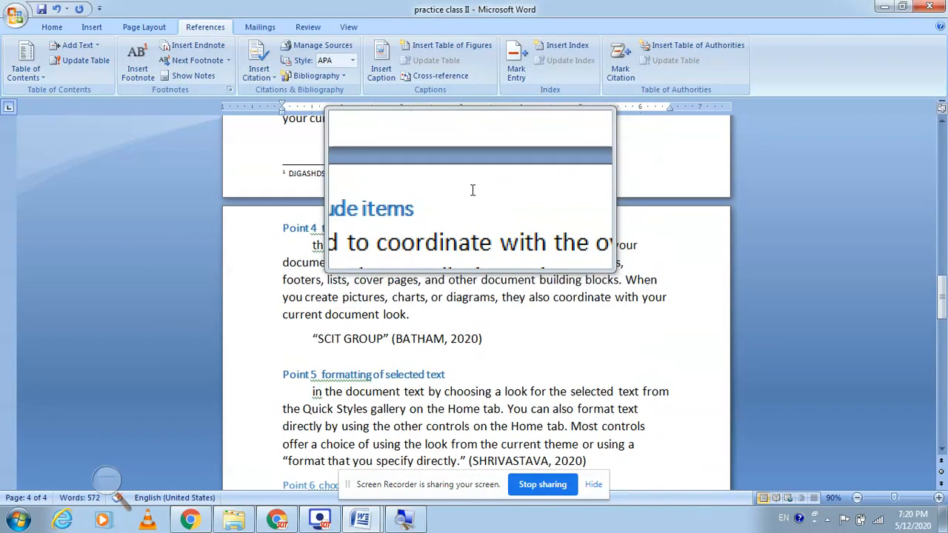
{"action": "scroll", "coordinate": [471, 190], "scroll_direction": "up", "scroll_amount": 2}
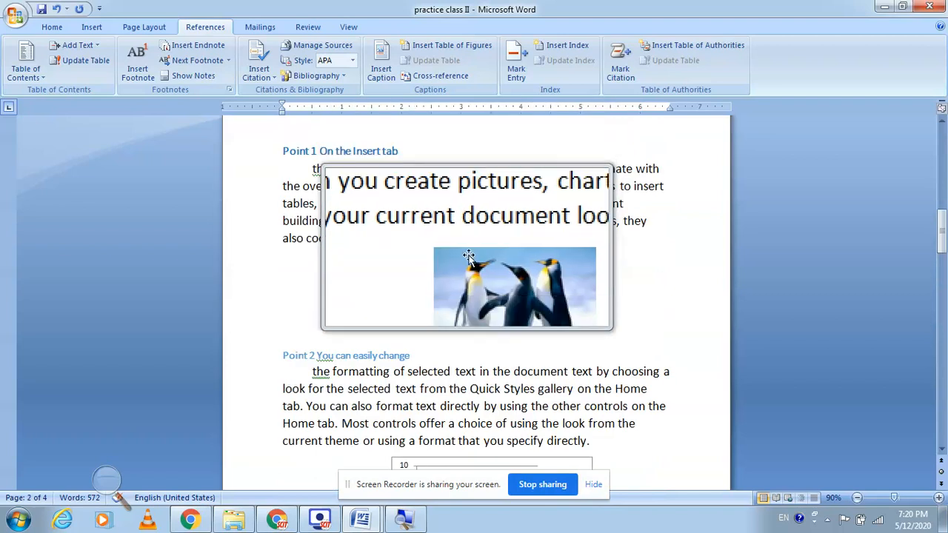
{"action": "scroll", "coordinate": [494, 280], "scroll_direction": "down", "scroll_amount": 1}
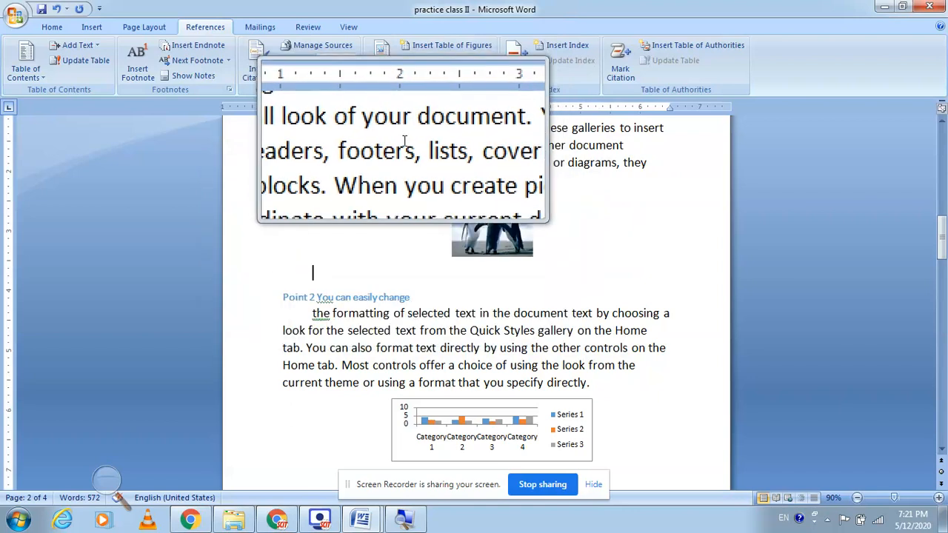
{"action": "key", "text": "super+Escape"}
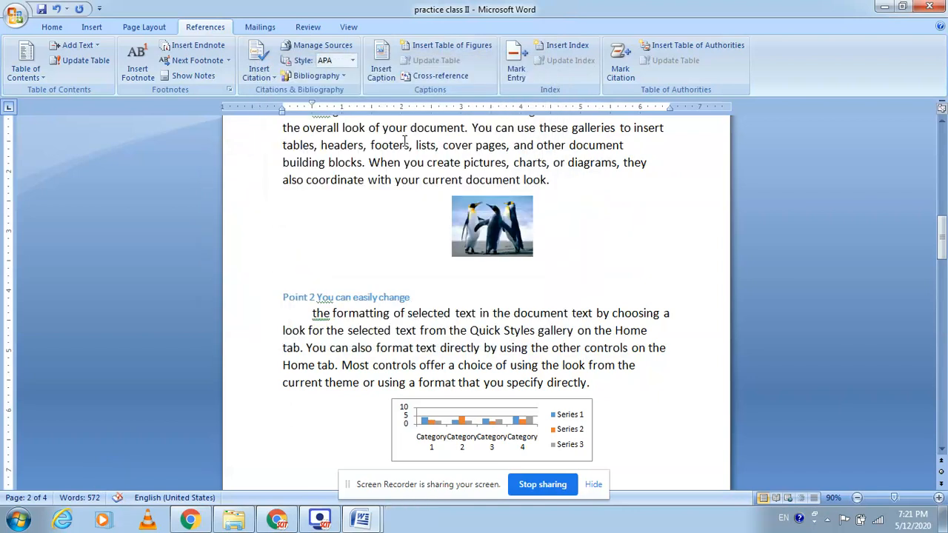
Caption the penguin picture 'PICTURE 1' using a newly created PICTURE label, centred.
{"action": "left_click", "coordinate": [380, 70]}
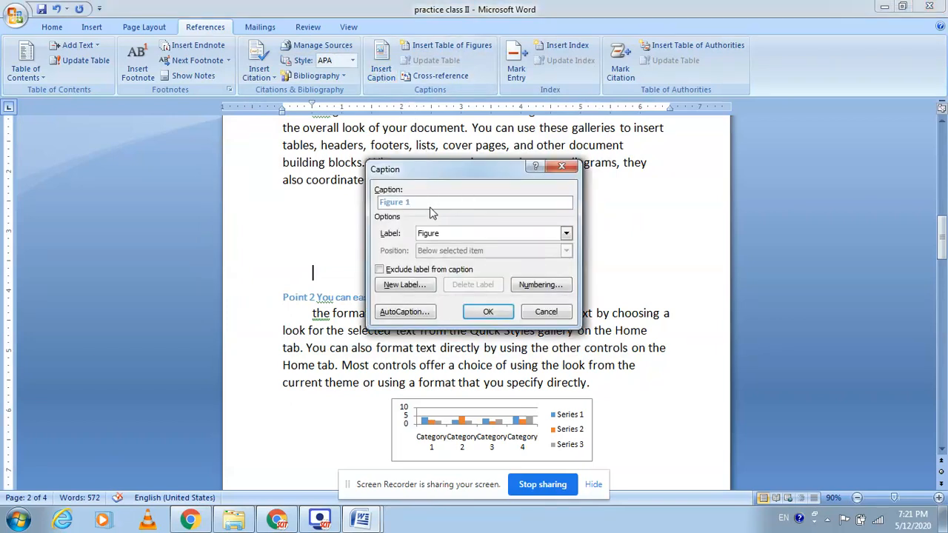
{"action": "left_click", "coordinate": [447, 235]}
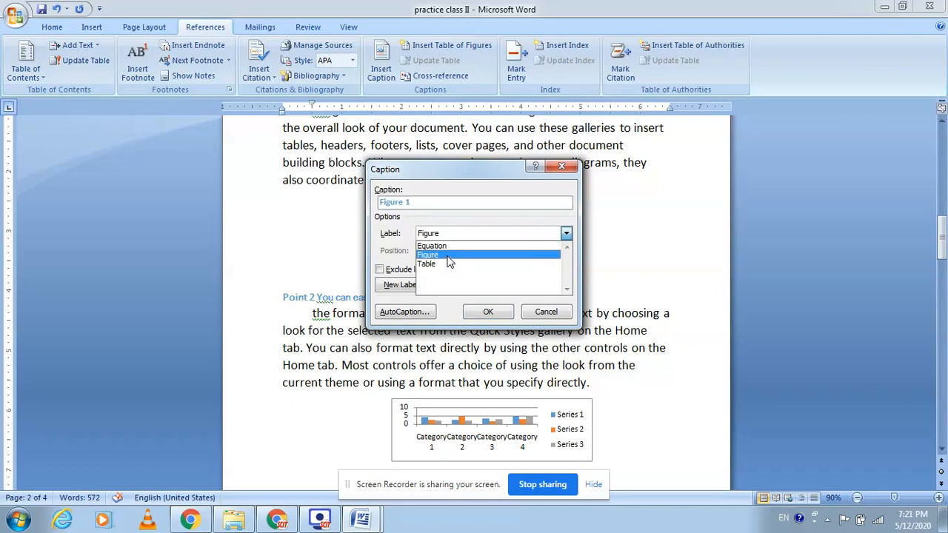
{"action": "left_click", "coordinate": [421, 203]}
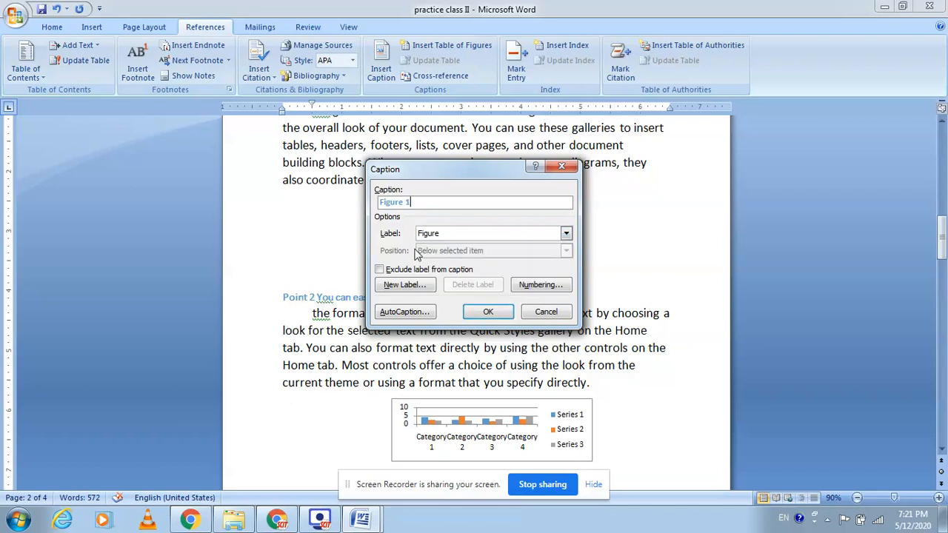
{"action": "left_click", "coordinate": [408, 284]}
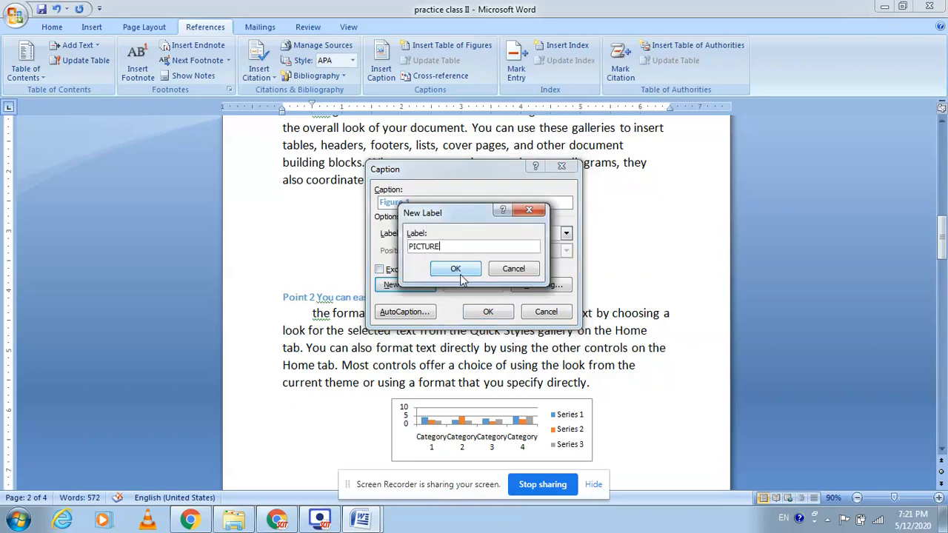
{"action": "left_click", "coordinate": [455, 270]}
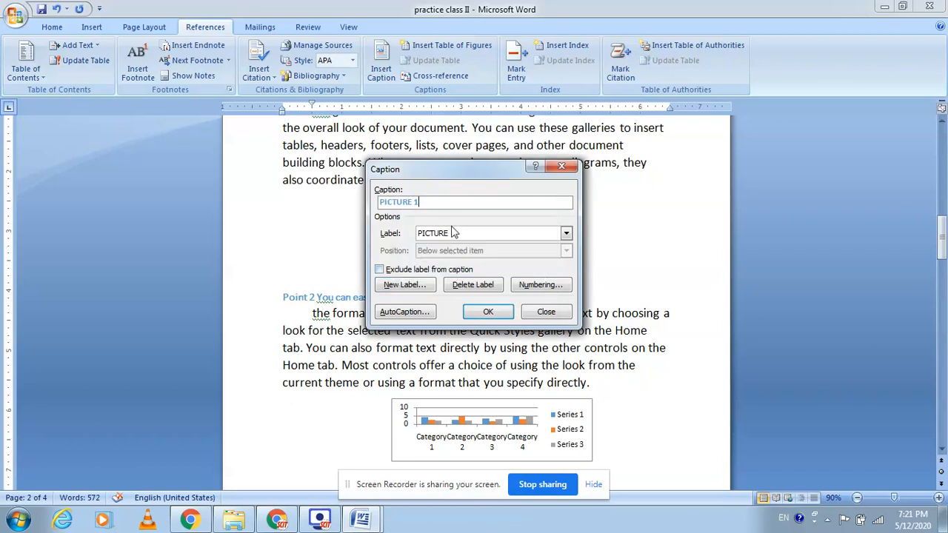
{"action": "left_click", "coordinate": [486, 312]}
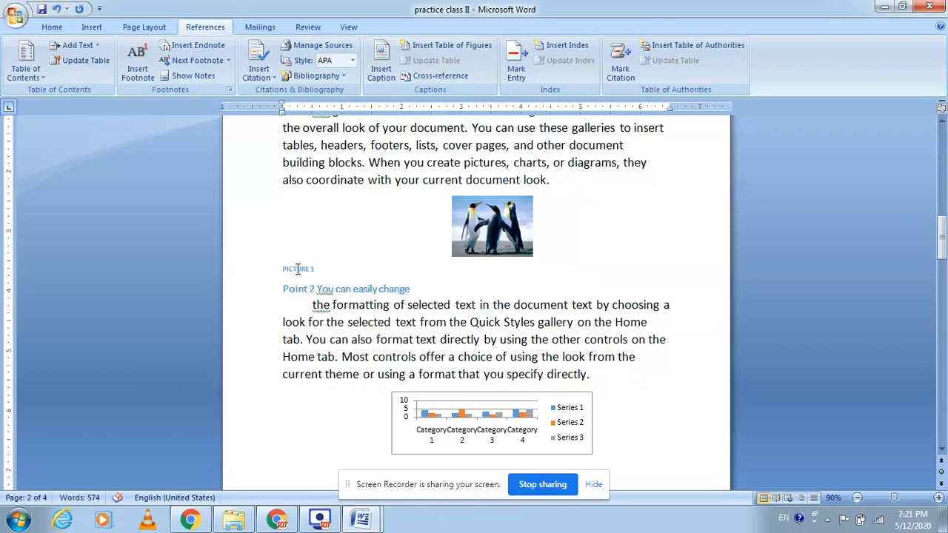
{"action": "key", "text": "ctrl+e"}
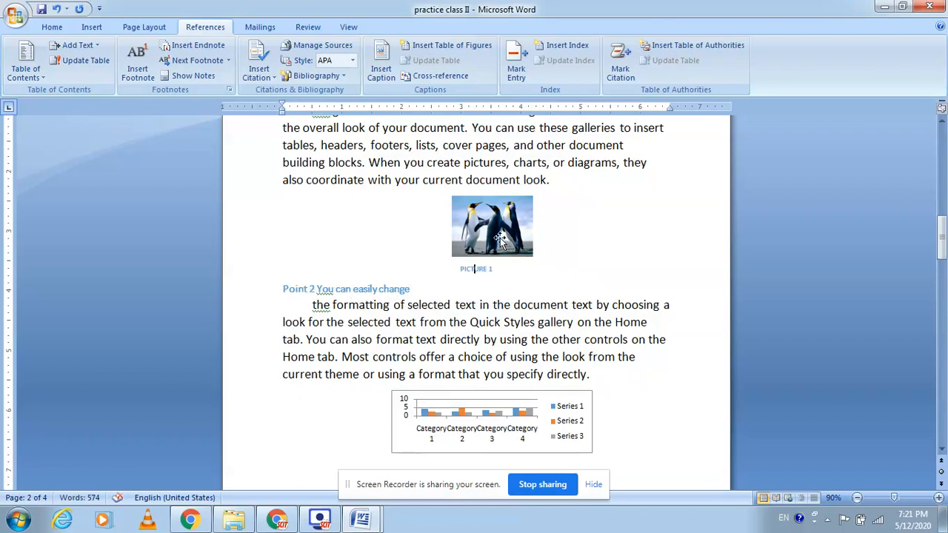
{"action": "left_click", "coordinate": [496, 274]}
{"action": "scroll", "coordinate": [597, 314], "scroll_direction": "down", "scroll_amount": 3}
Caption the Point 2 bar chart 'Figure 1' with the Figure label and centre it.
{"action": "left_click", "coordinate": [471, 380]}
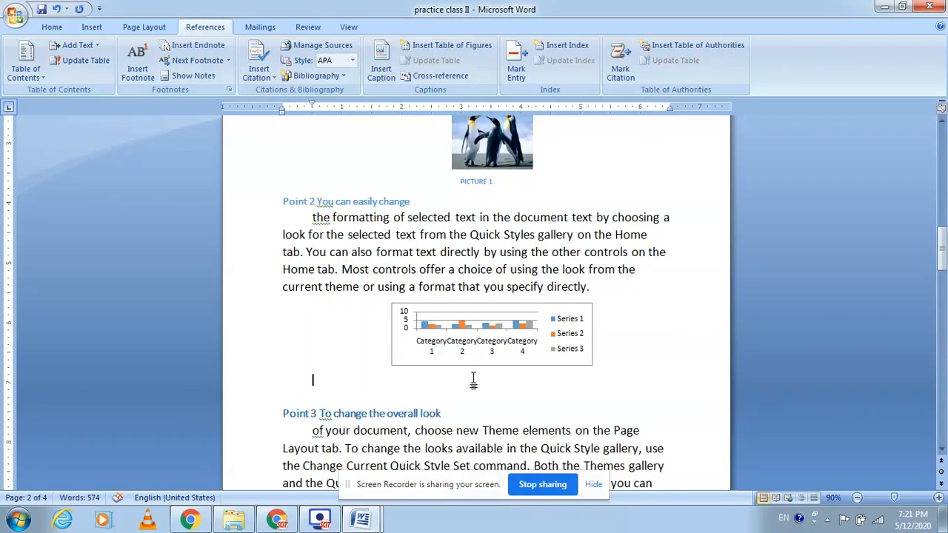
{"action": "left_click", "coordinate": [381, 72]}
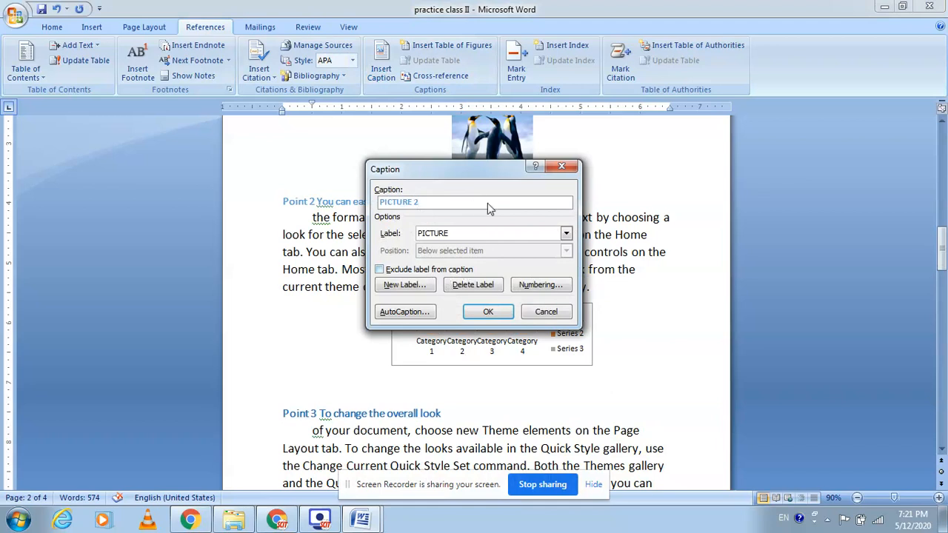
{"action": "left_click", "coordinate": [566, 234]}
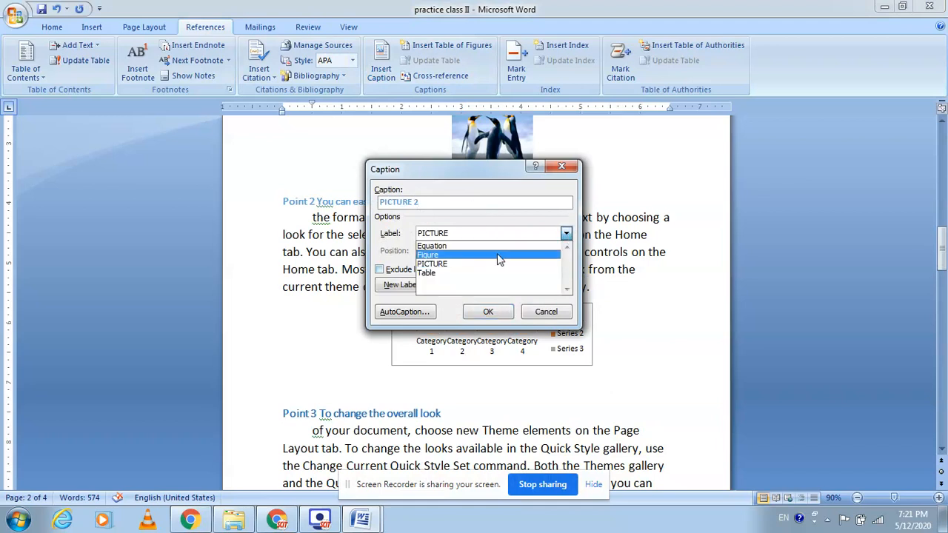
{"action": "left_click", "coordinate": [490, 255]}
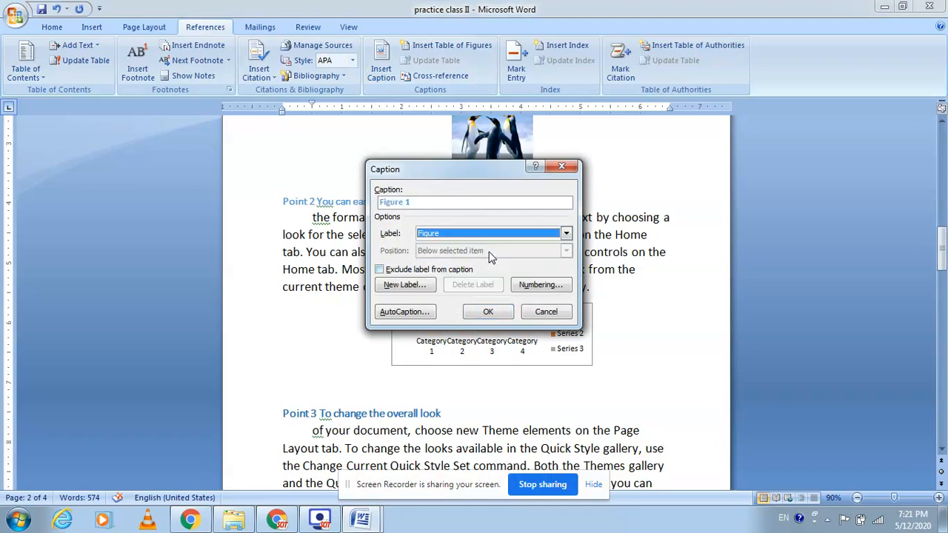
{"action": "left_click", "coordinate": [488, 312]}
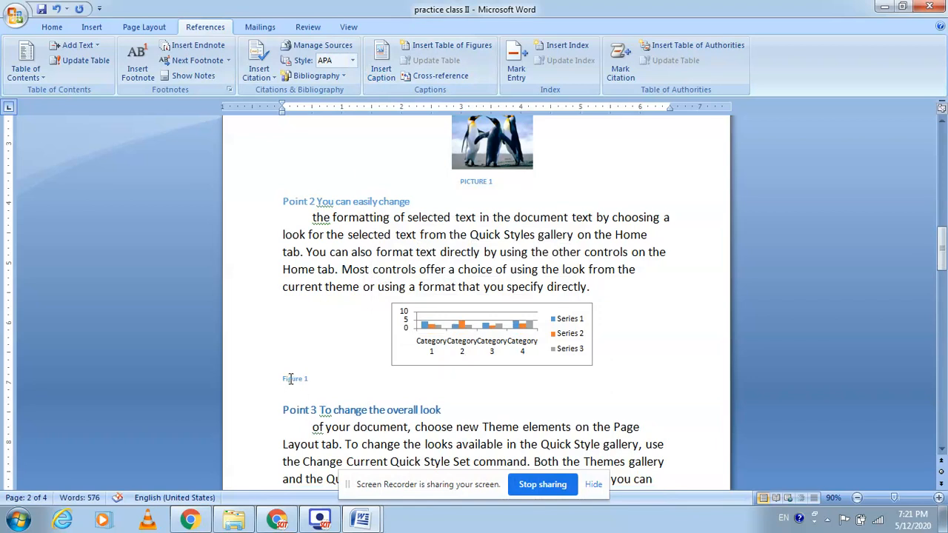
{"action": "key", "text": "ctrl+e"}
{"action": "scroll", "coordinate": [546, 271], "scroll_direction": "up", "scroll_amount": 2}
{"action": "scroll", "coordinate": [529, 326], "scroll_direction": "down", "scroll_amount": 3}
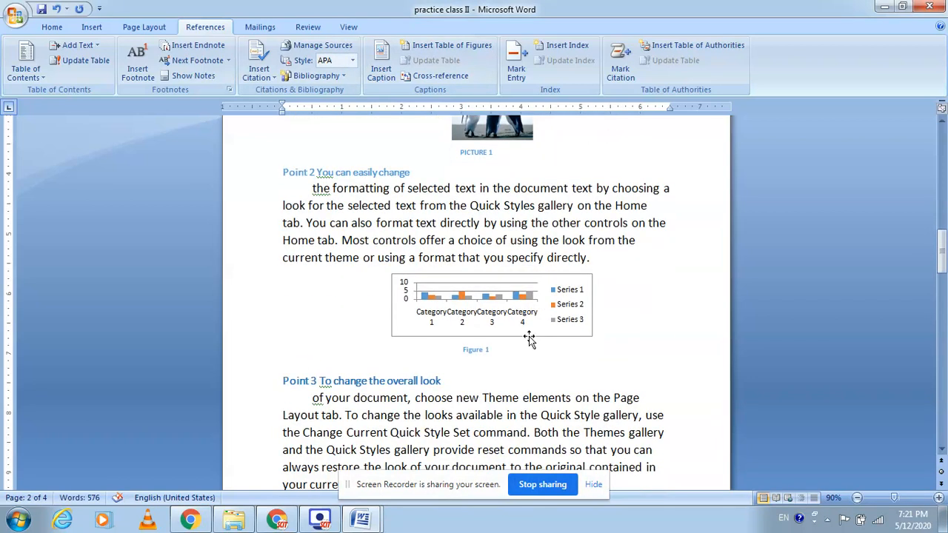
{"action": "scroll", "coordinate": [530, 338], "scroll_direction": "down", "scroll_amount": 4}
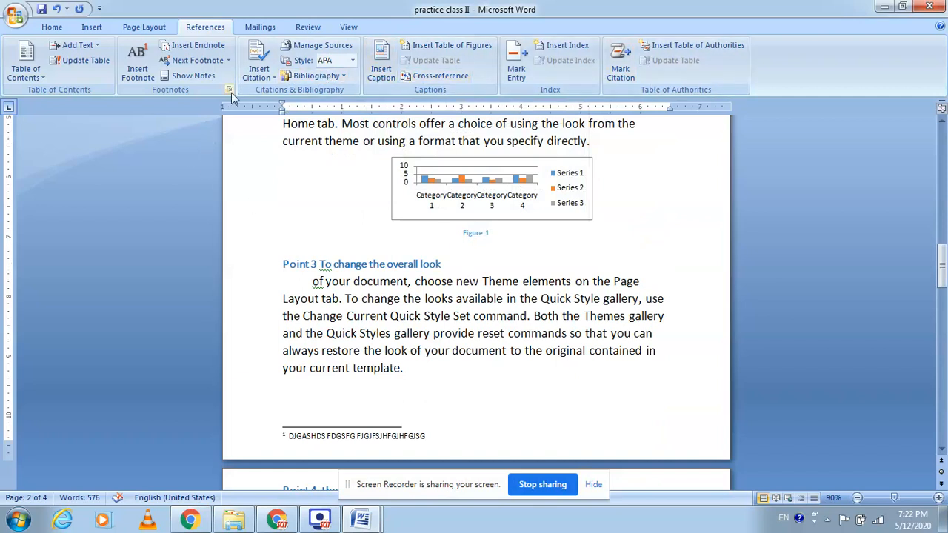
Switch to the Mail Marge letter, put the caret under To, and show Mailings.
{"action": "left_click", "coordinate": [259, 28]}
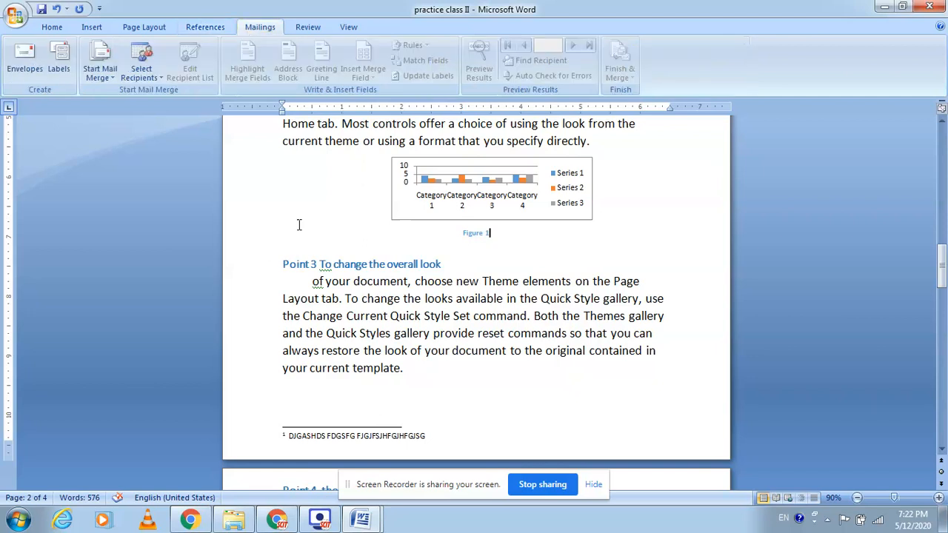
{"action": "scroll", "coordinate": [427, 319], "scroll_direction": "down", "scroll_amount": 5}
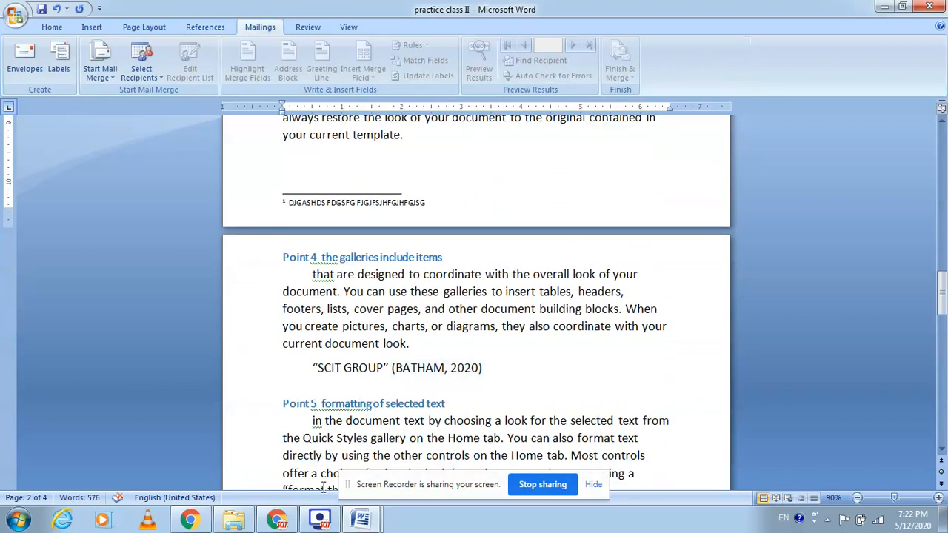
{"action": "mouse_move", "coordinate": [362, 521]}
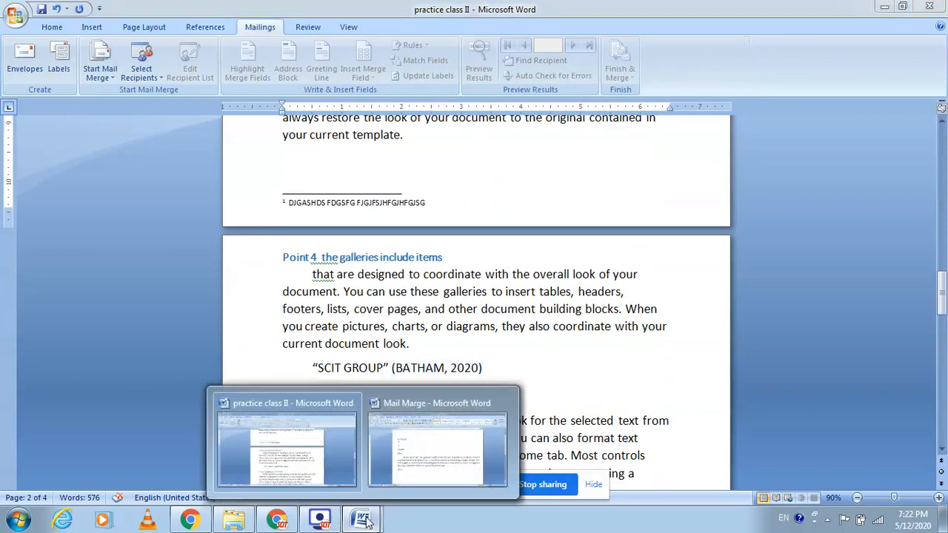
{"action": "left_click", "coordinate": [409, 471]}
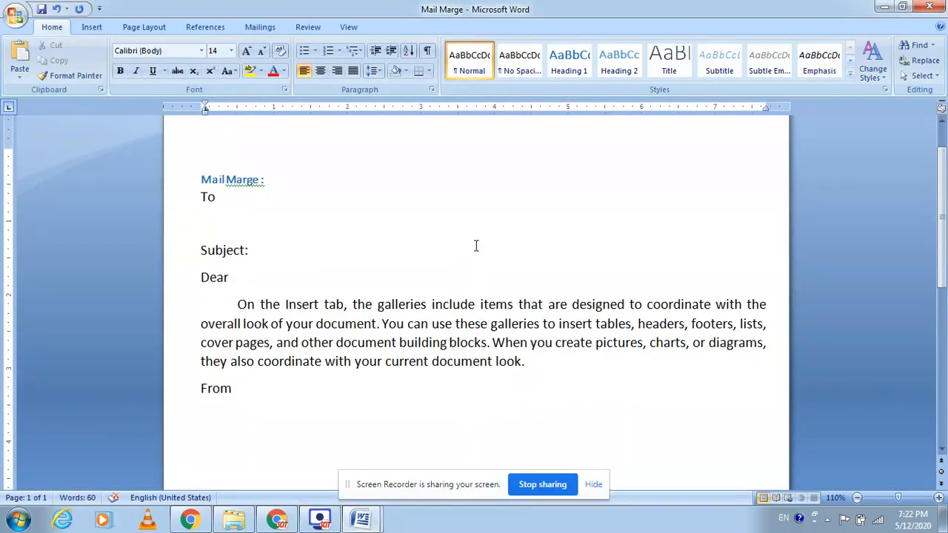
{"action": "left_click", "coordinate": [430, 225]}
{"action": "left_click", "coordinate": [260, 30]}
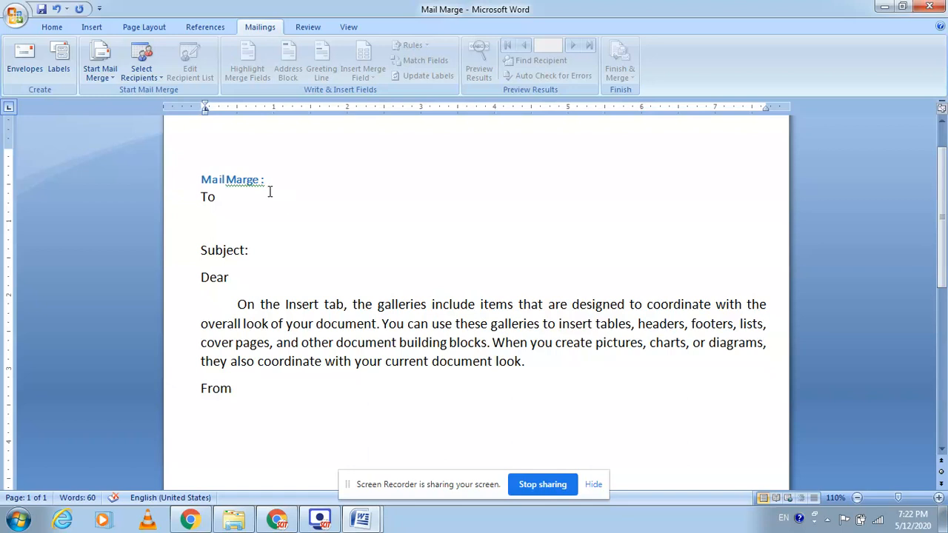
Launch the Step by Step Mail Merge Wizard and advance to recipients with 'Type a new list' selected.
{"action": "left_click", "coordinate": [113, 78]}
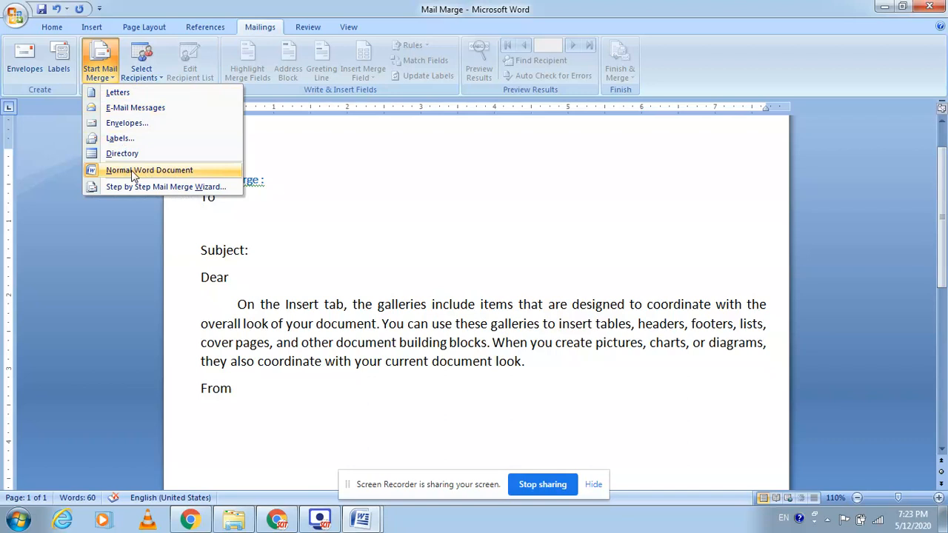
{"action": "key", "text": "super+plus"}
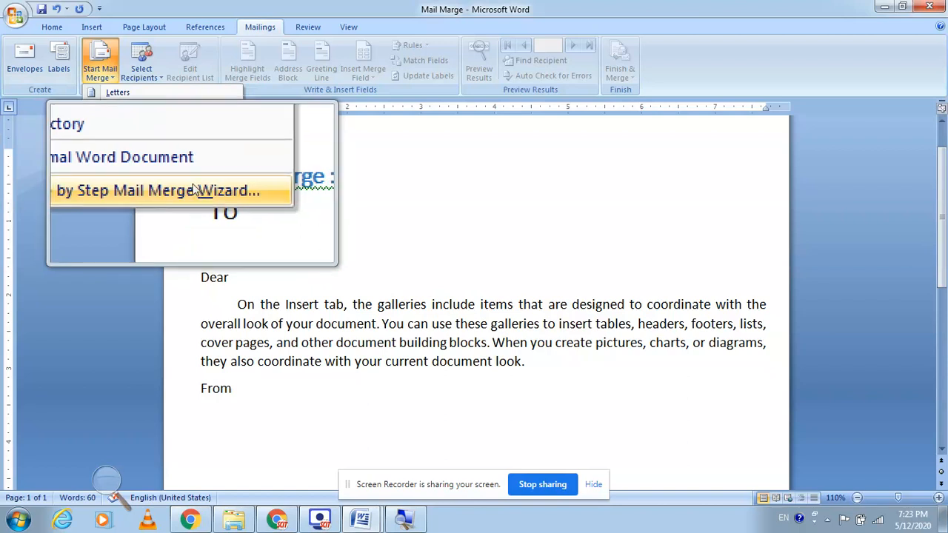
{"action": "left_click", "coordinate": [192, 185]}
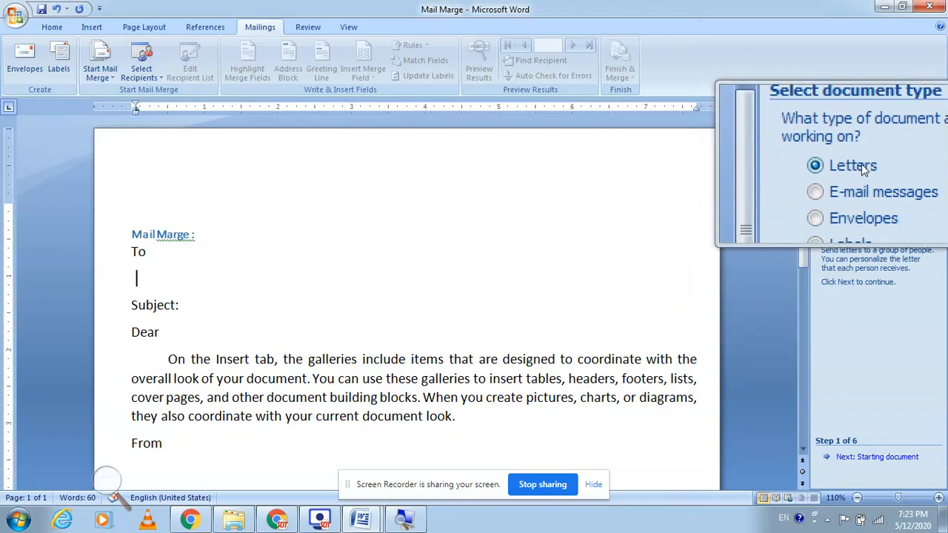
{"action": "left_click", "coordinate": [867, 457]}
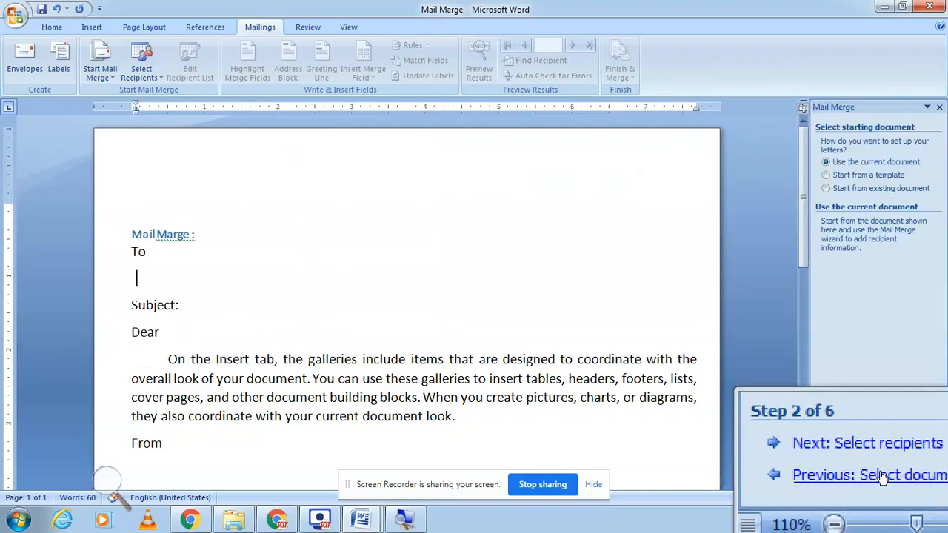
{"action": "left_click", "coordinate": [881, 457]}
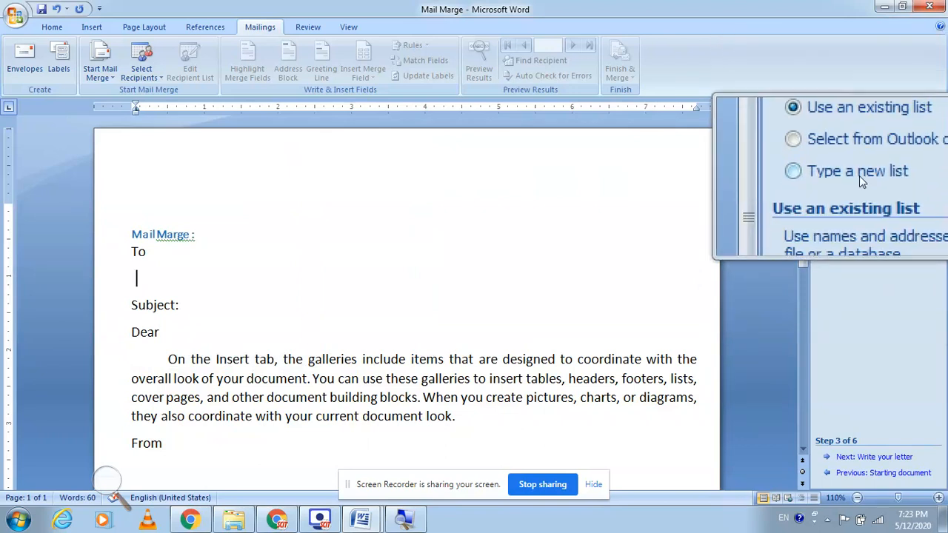
{"action": "left_click", "coordinate": [859, 176]}
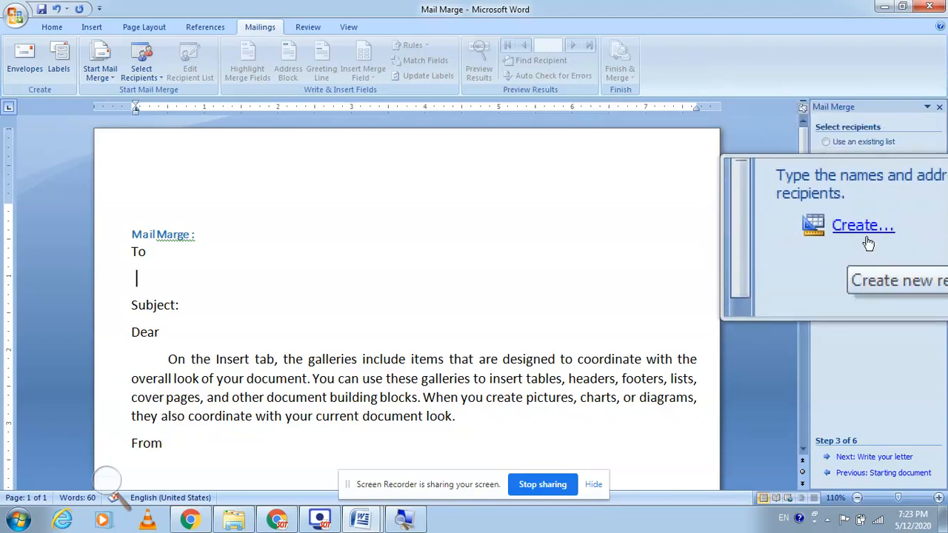
Create a new address list and delete its E-mail Address, Work Phone and Home Phone columns.
{"action": "left_click", "coordinate": [863, 231]}
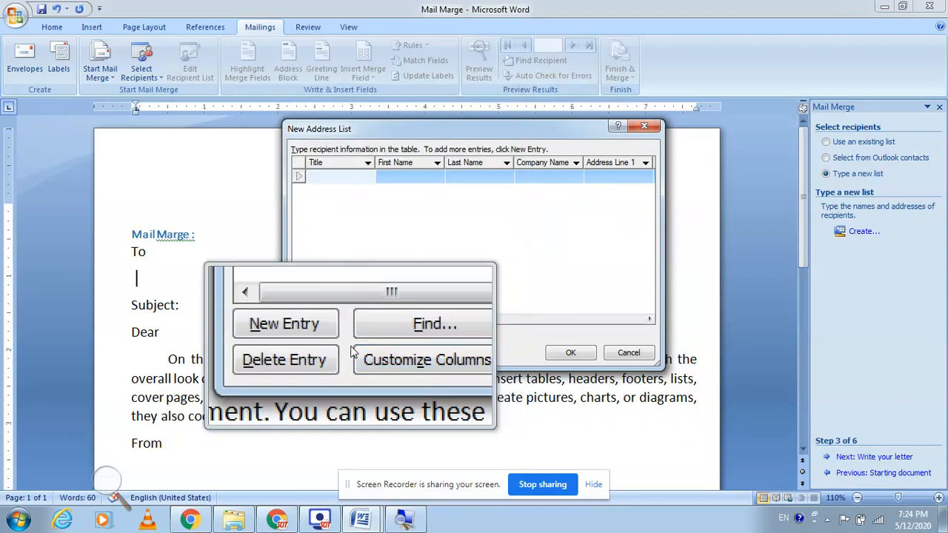
{"action": "left_click", "coordinate": [395, 360]}
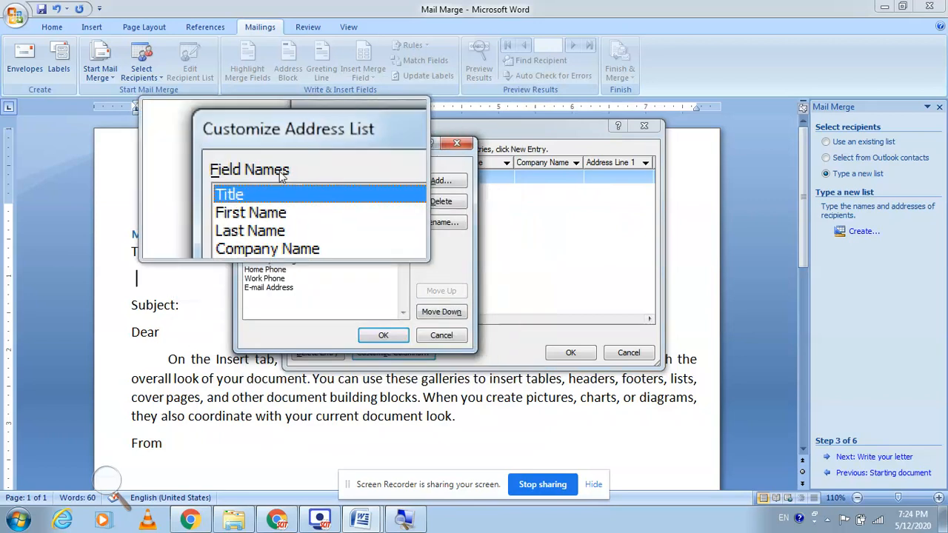
{"action": "left_click", "coordinate": [280, 292]}
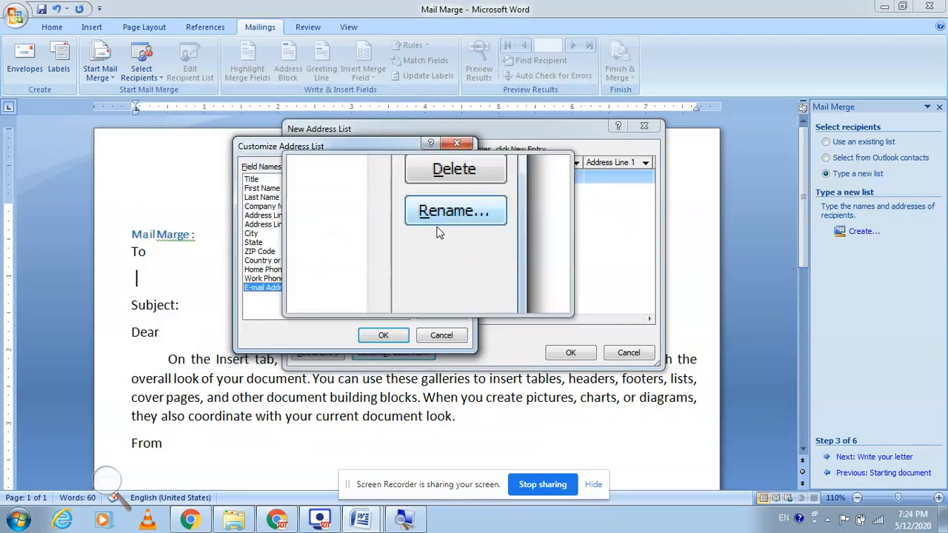
{"action": "left_click", "coordinate": [437, 210]}
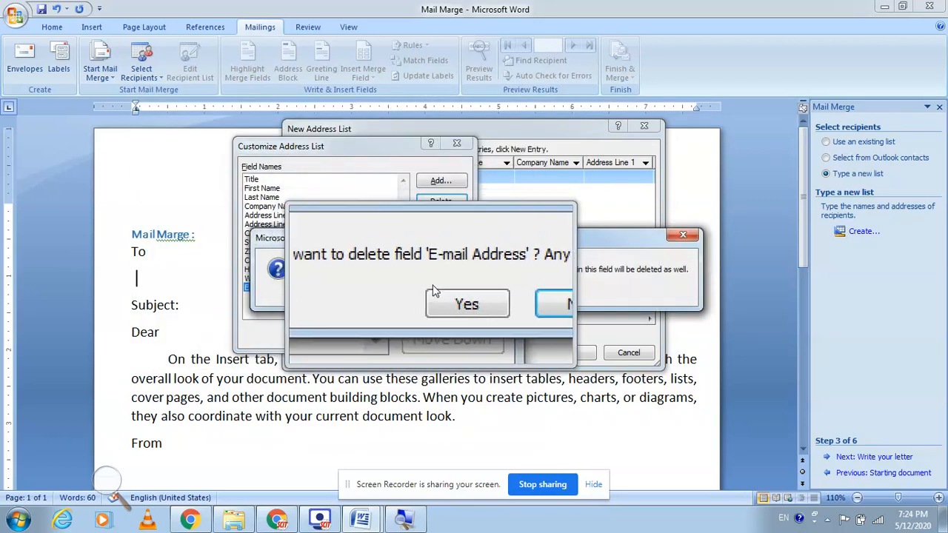
{"action": "left_click", "coordinate": [453, 291]}
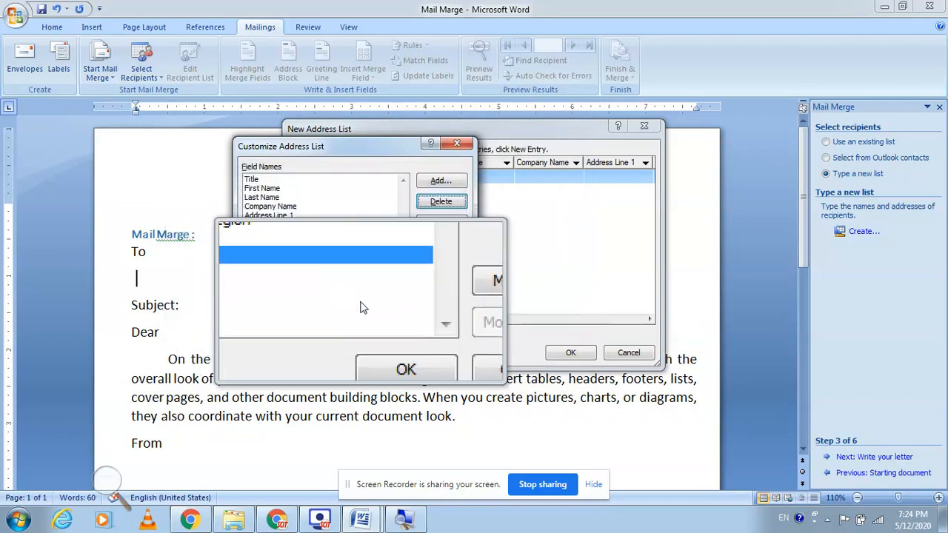
{"action": "key", "text": "super+Escape"}
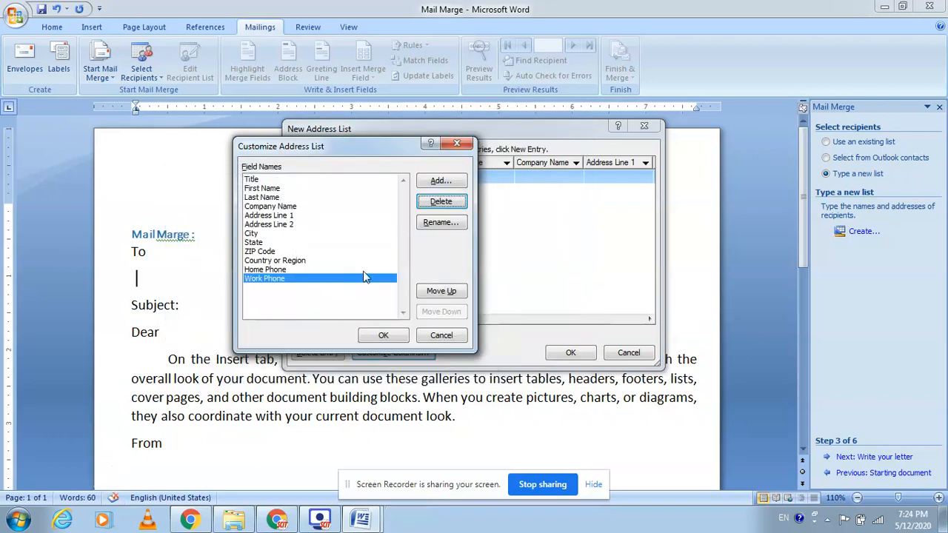
{"action": "left_click", "coordinate": [440, 206]}
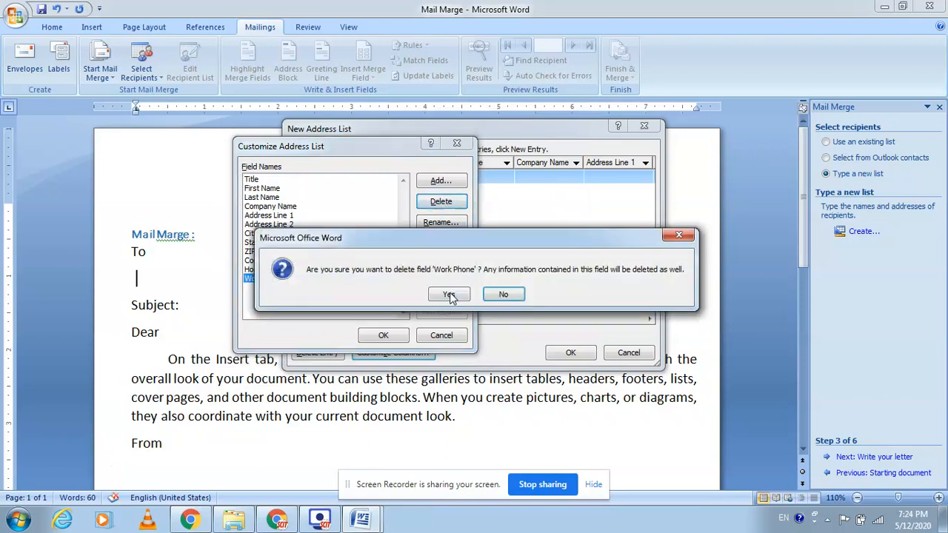
{"action": "left_click", "coordinate": [447, 293]}
{"action": "left_click", "coordinate": [444, 206]}
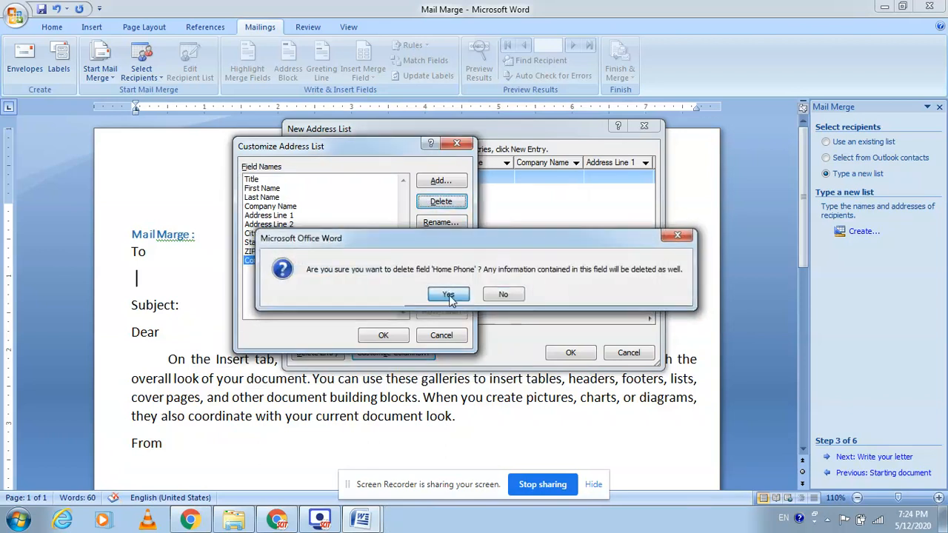
{"action": "left_click", "coordinate": [447, 294]}
Delete the Country or Region, ZIP Code and State columns too, then accept the list.
{"action": "left_click", "coordinate": [426, 201]}
{"action": "left_click", "coordinate": [447, 294]}
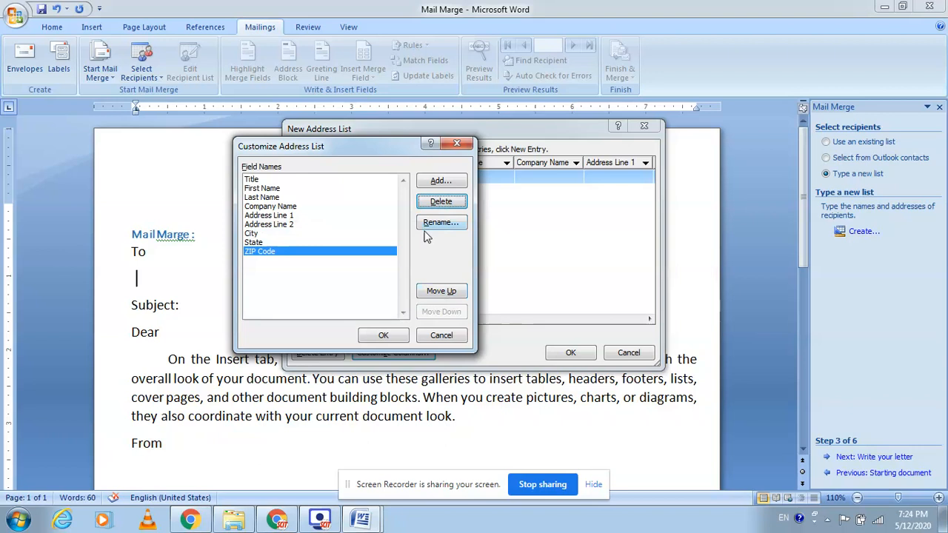
{"action": "left_click", "coordinate": [439, 206]}
{"action": "left_click", "coordinate": [447, 294]}
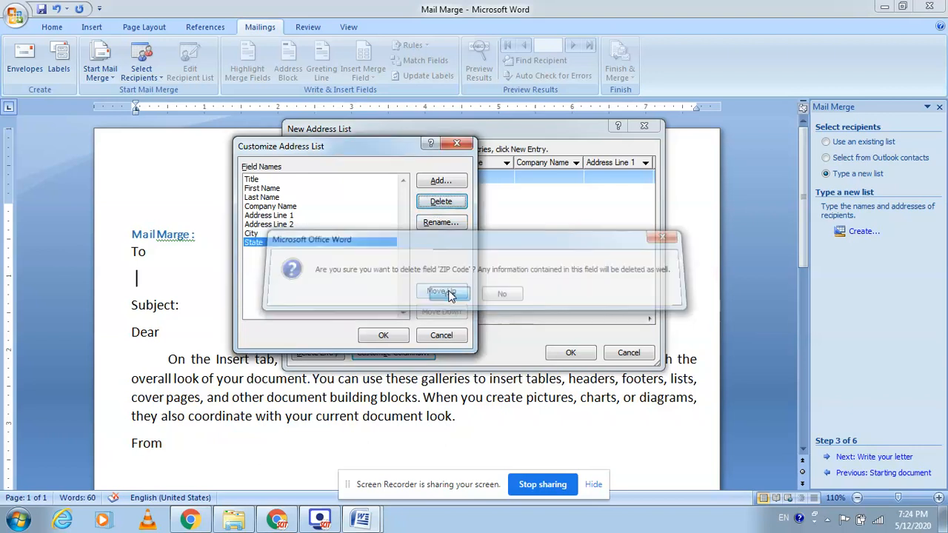
{"action": "left_click", "coordinate": [439, 207]}
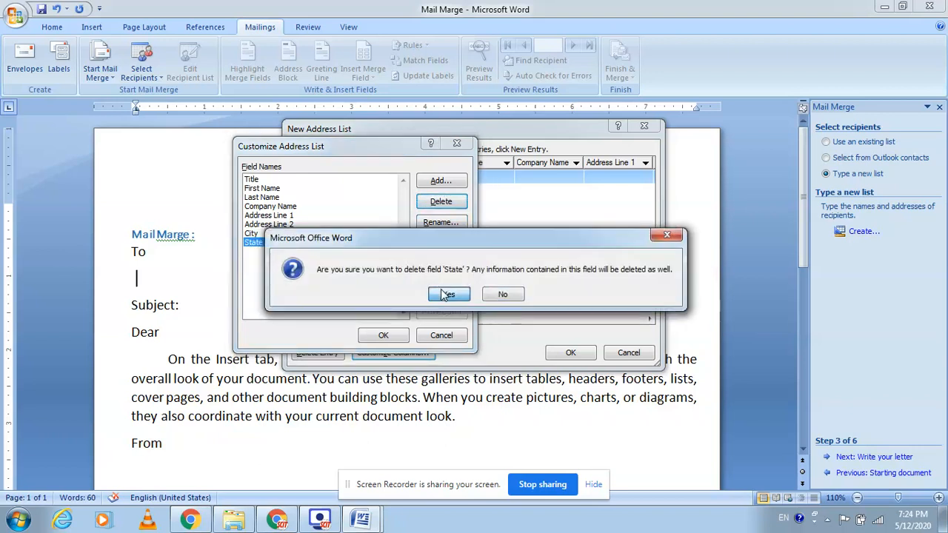
{"action": "left_click", "coordinate": [446, 294]}
{"action": "left_click", "coordinate": [386, 332]}
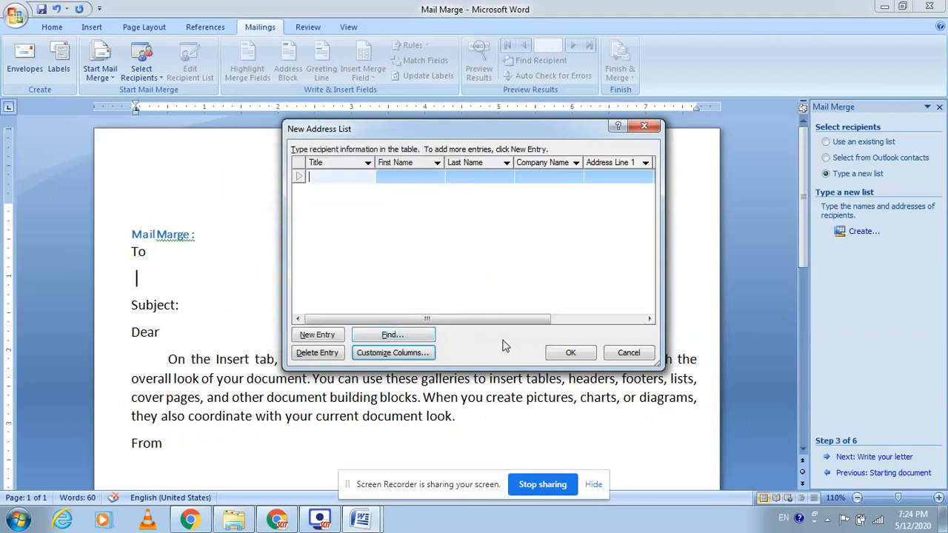
{"action": "left_click", "coordinate": [570, 353]}
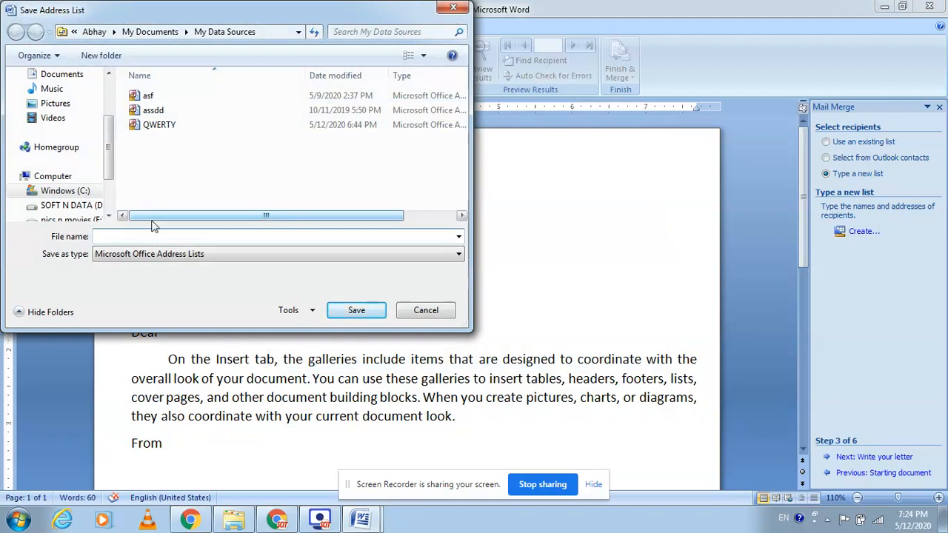
Save the address list as ASDF and confirm it as the merge's recipient list.
{"action": "type", "text": "ASDF"}
{"action": "left_click", "coordinate": [354, 311]}
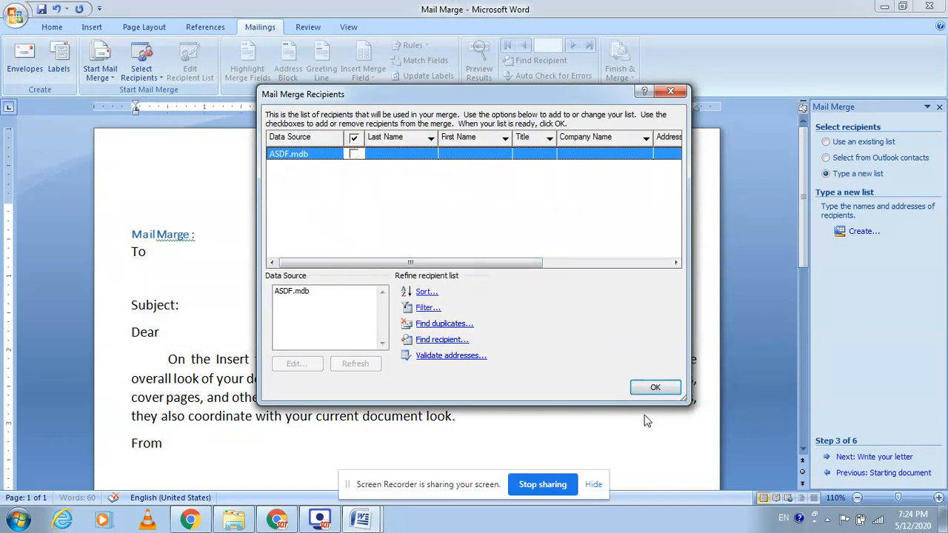
{"action": "left_click", "coordinate": [637, 391]}
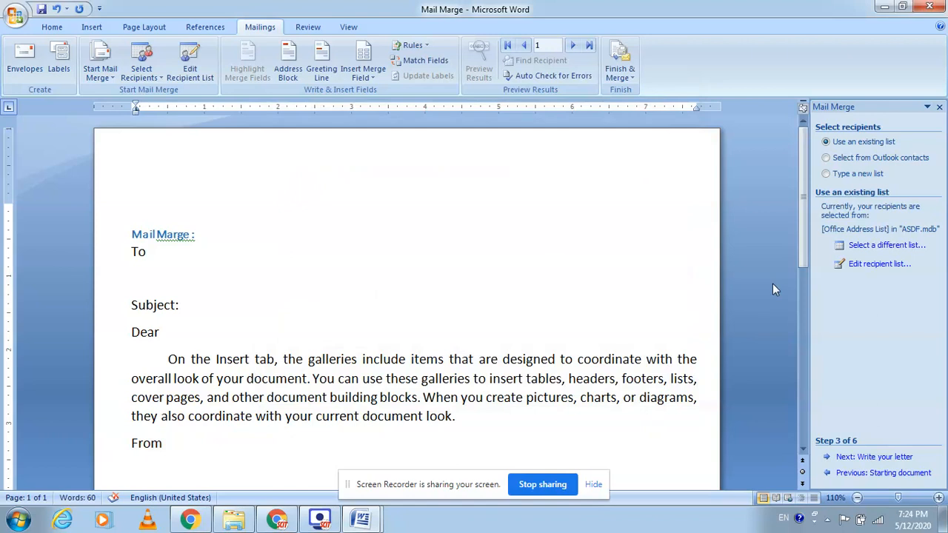
{"action": "left_click", "coordinate": [881, 266]}
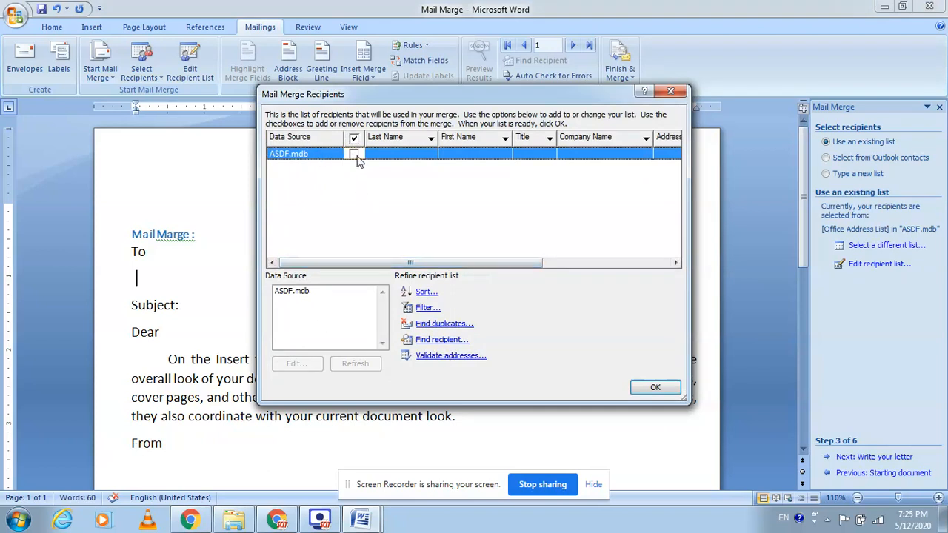
{"action": "left_click", "coordinate": [641, 388]}
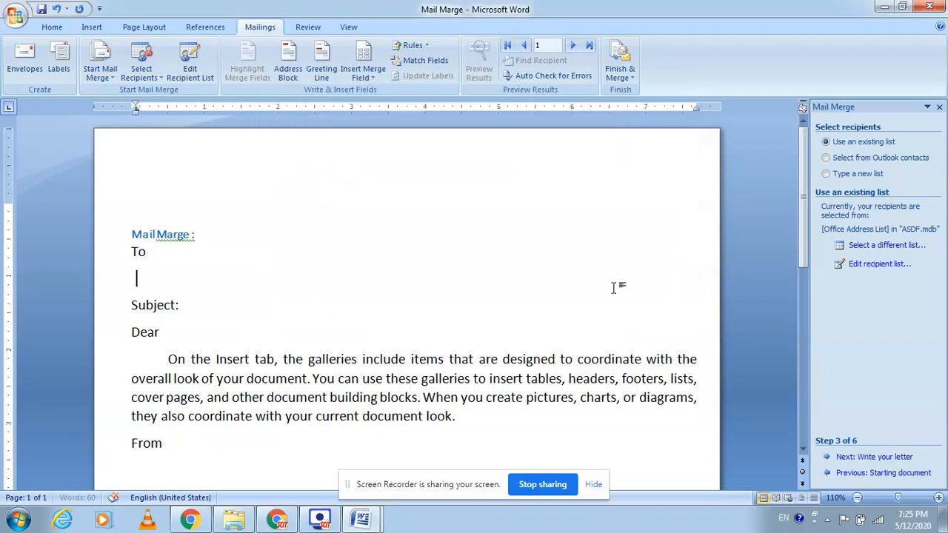
Load QWERTY as the recipient list and scroll across its two recipients' columns.
{"action": "left_click", "coordinate": [872, 247]}
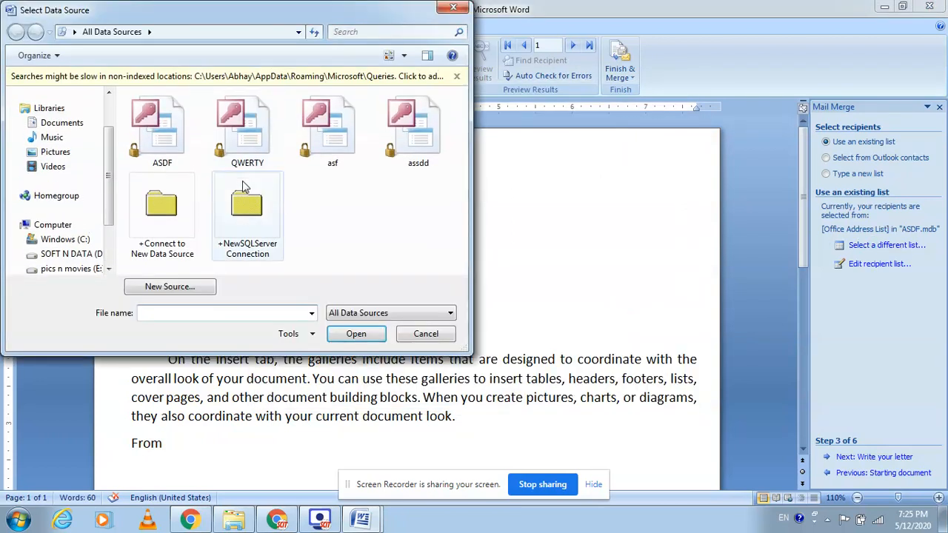
{"action": "left_click", "coordinate": [337, 335]}
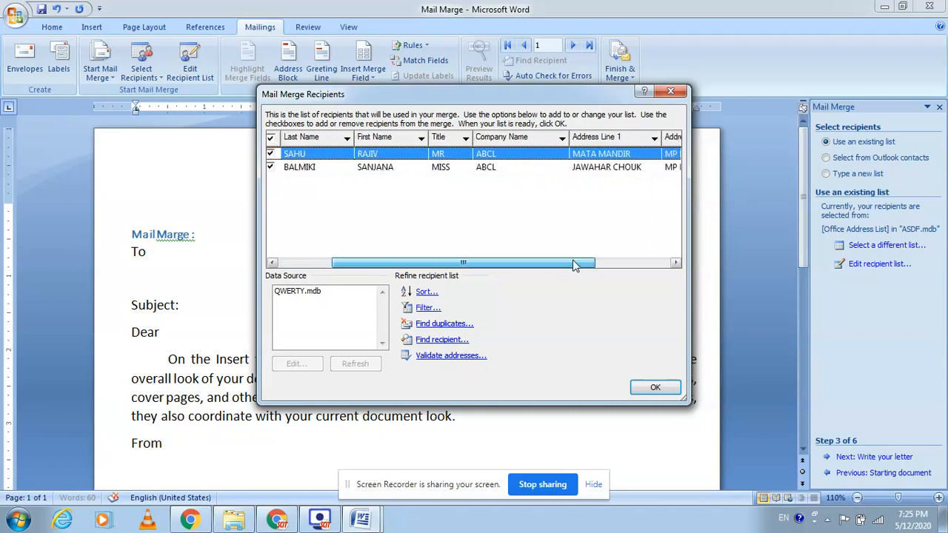
{"action": "left_click_drag", "start_coordinate": [576, 265], "coordinate": [631, 263]}
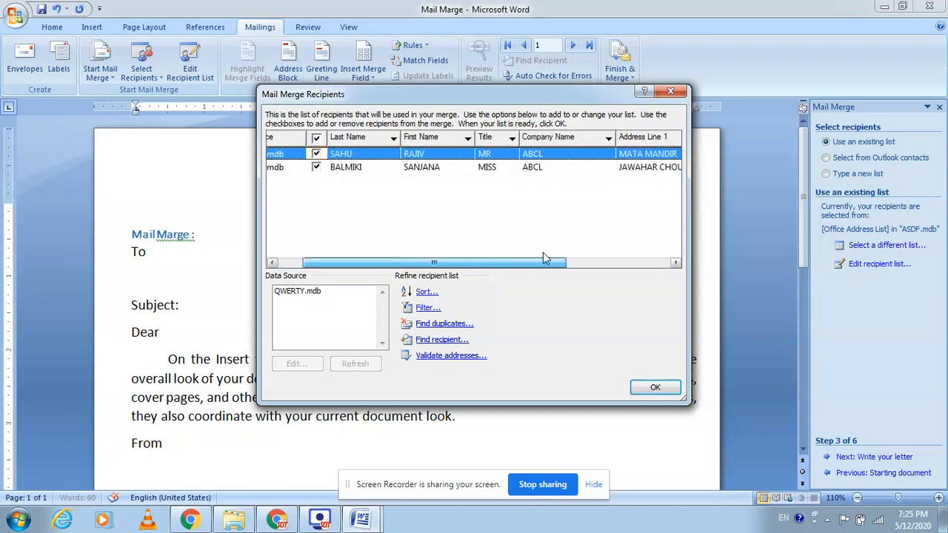
{"action": "left_click_drag", "start_coordinate": [543, 258], "coordinate": [540, 258]}
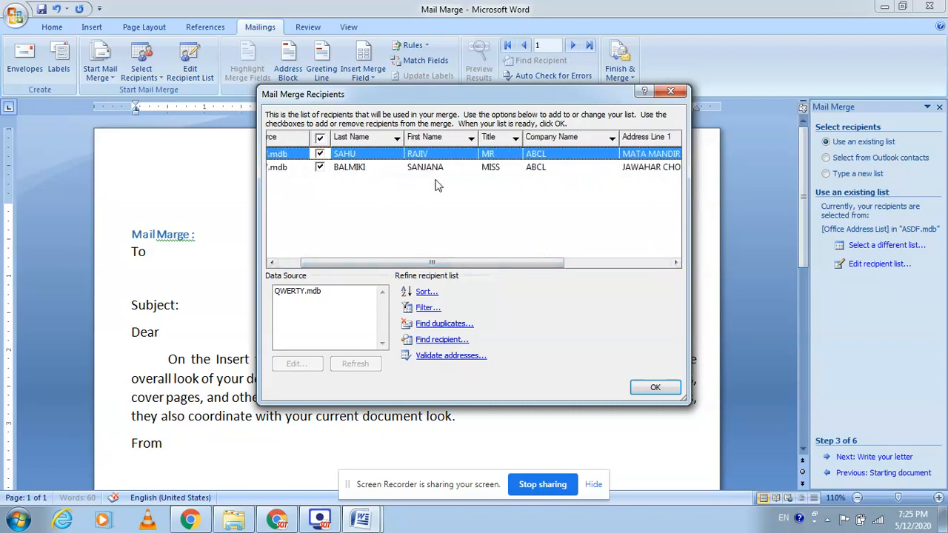
{"action": "left_click_drag", "start_coordinate": [485, 259], "coordinate": [627, 264]}
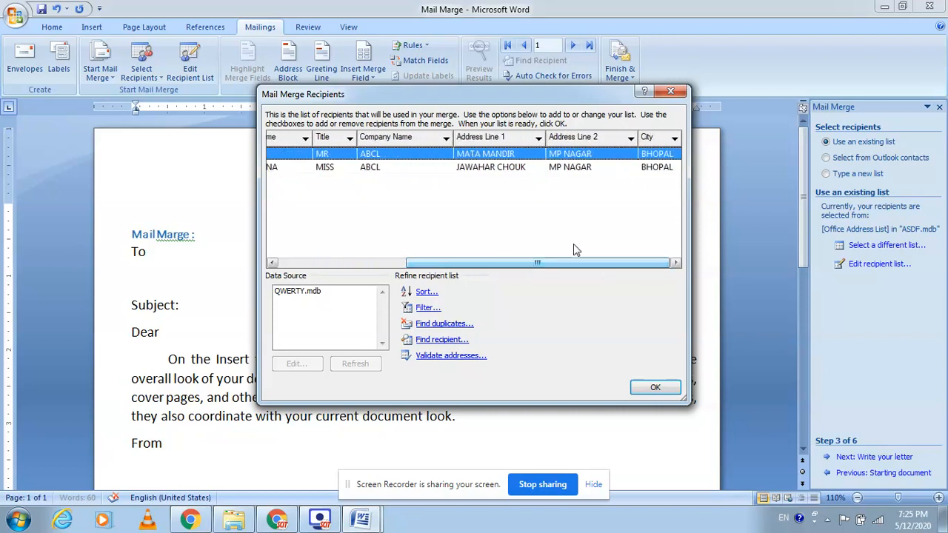
Accept the QWERTY recipients, advance to Step 6 'Complete the merge', and close the pane.
{"action": "left_click", "coordinate": [655, 389]}
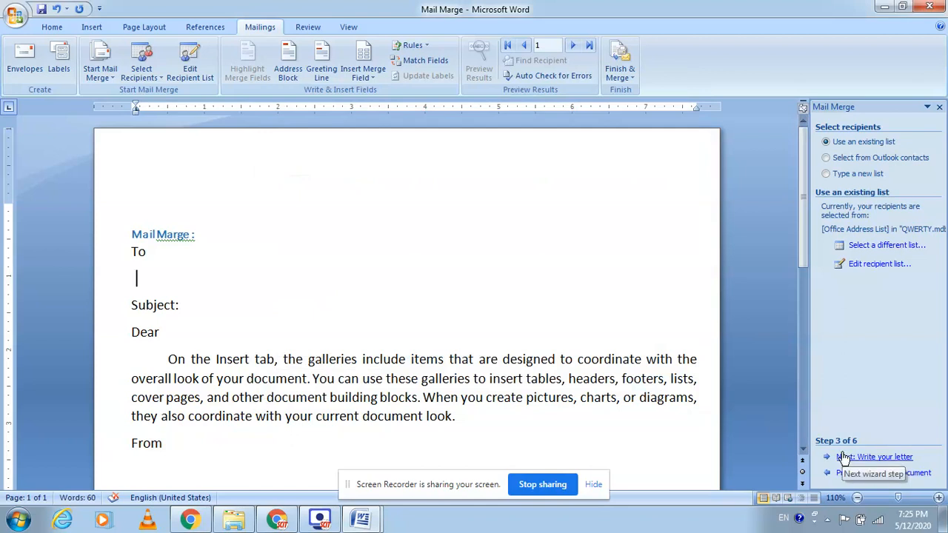
{"action": "key", "text": "super+plus"}
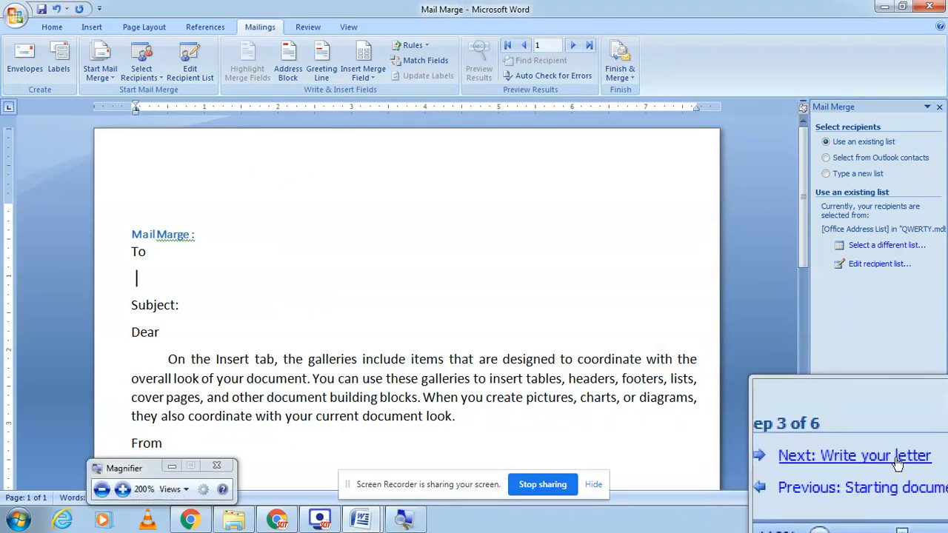
{"action": "left_click", "coordinate": [898, 462]}
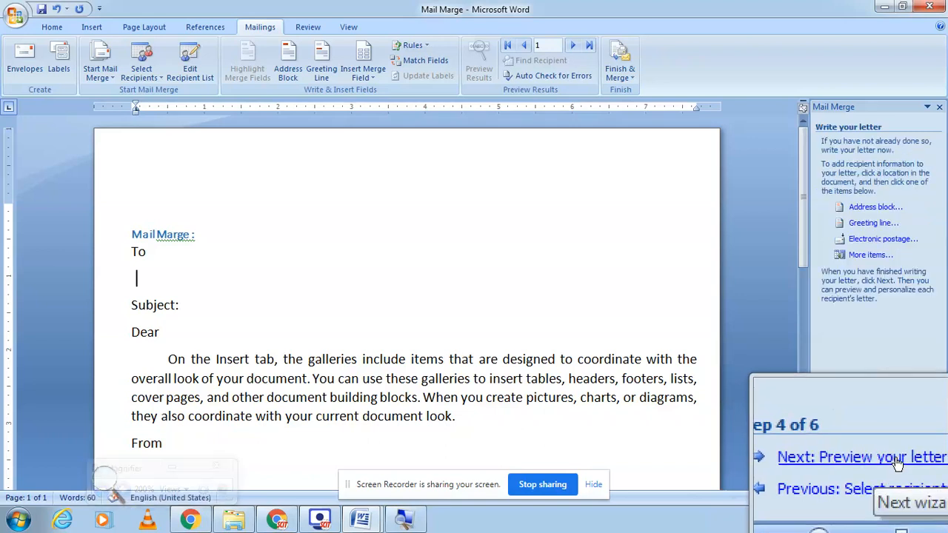
{"action": "left_click", "coordinate": [898, 462]}
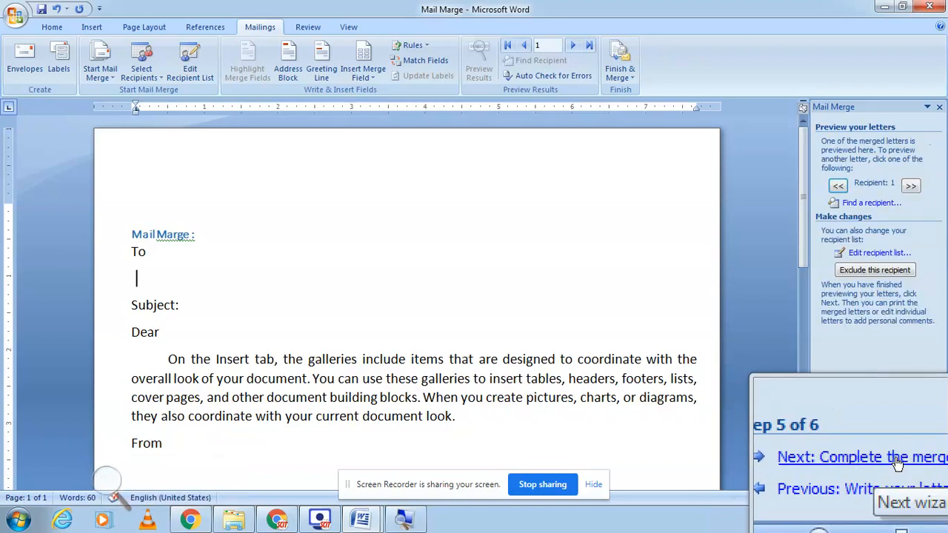
{"action": "left_click", "coordinate": [898, 463]}
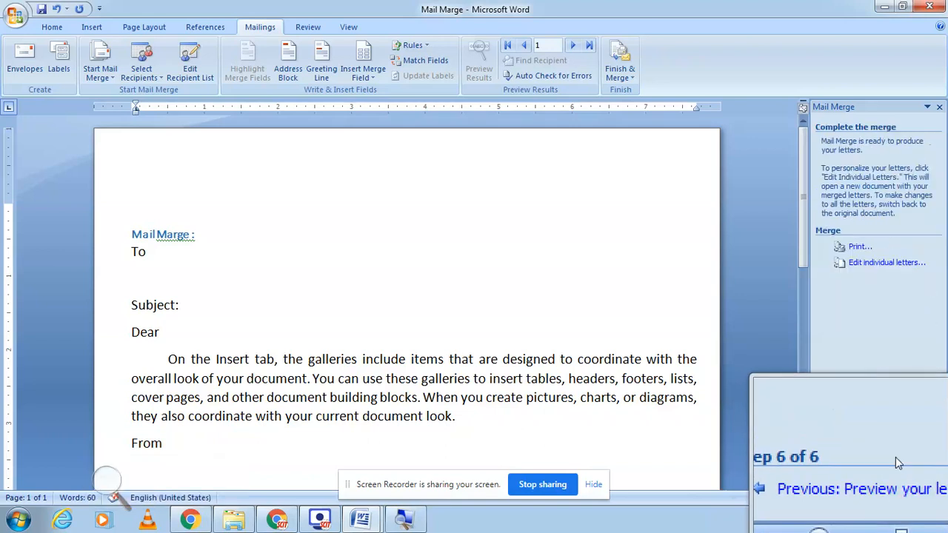
{"action": "left_click", "coordinate": [939, 107]}
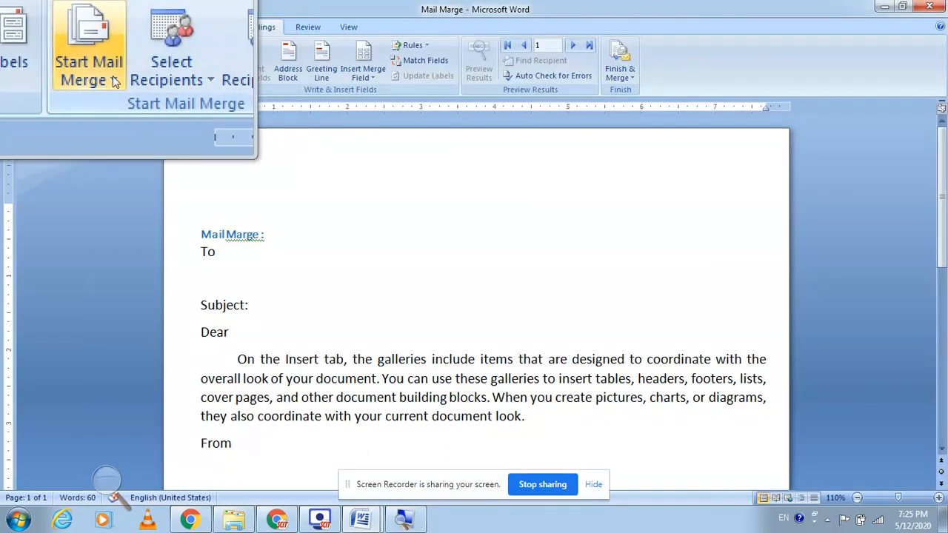
{"action": "left_click", "coordinate": [112, 74]}
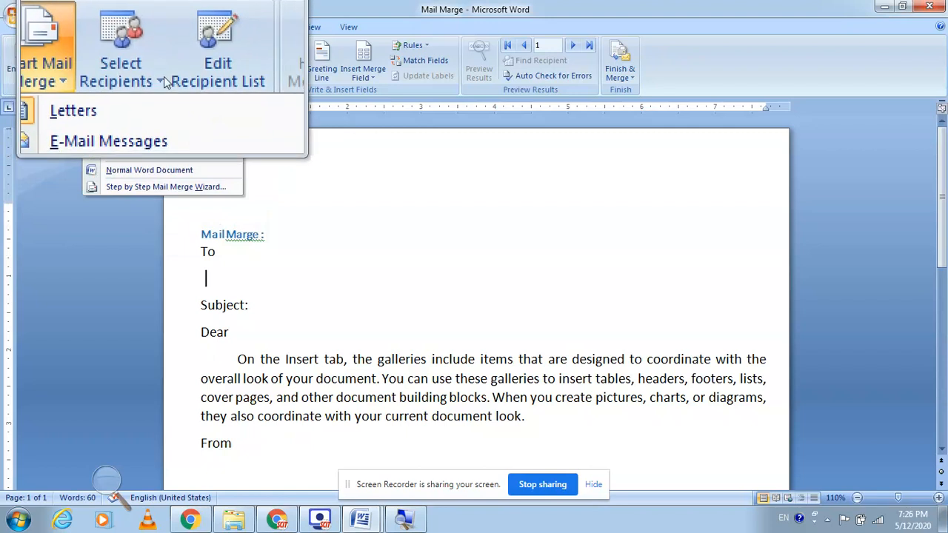
{"action": "left_click", "coordinate": [161, 85]}
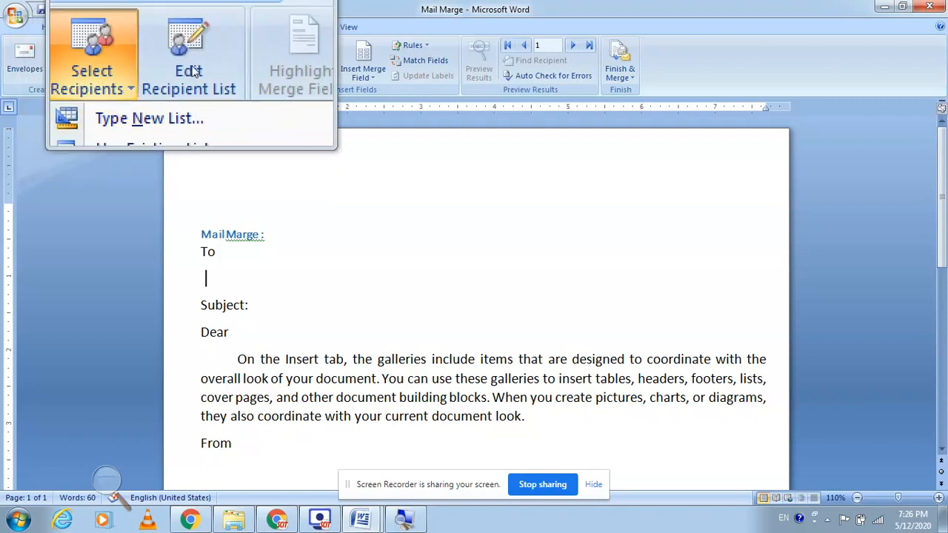
{"action": "left_click", "coordinate": [197, 71]}
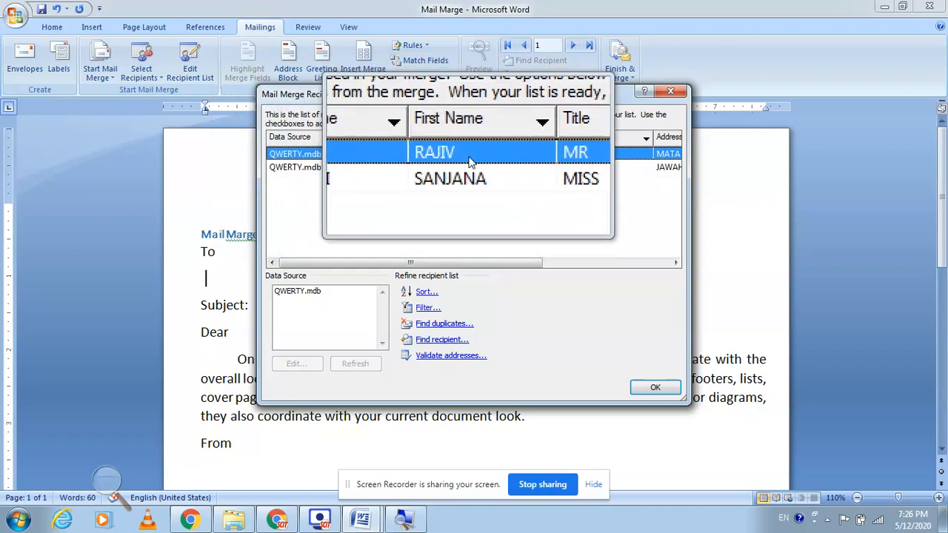
{"action": "left_click", "coordinate": [664, 387]}
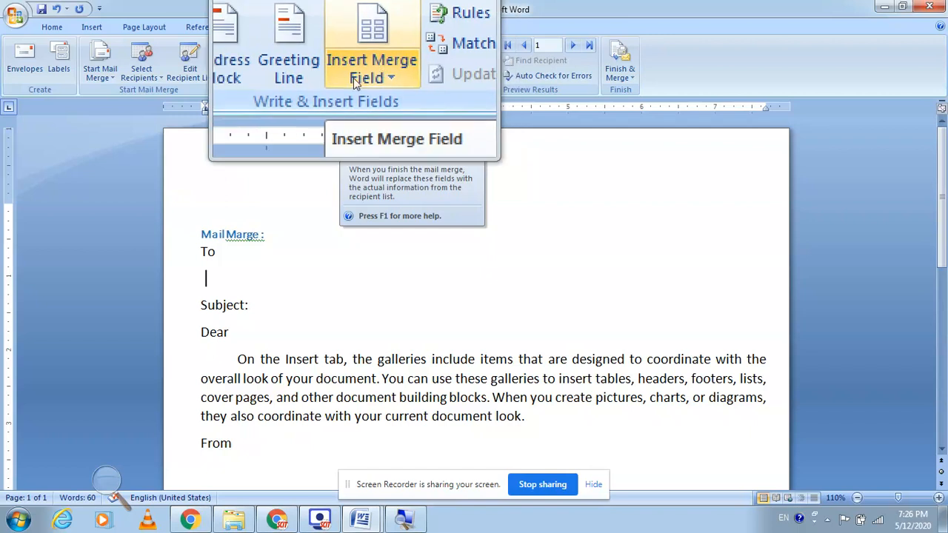
Under To, insert «Title» «First_Name» «Last_Name» with field codes shown.
{"action": "left_click", "coordinate": [370, 81]}
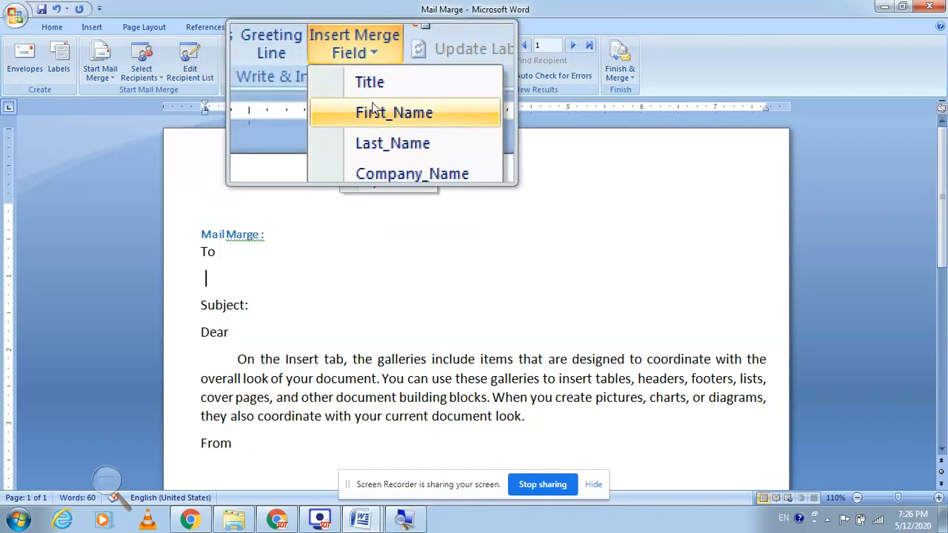
{"action": "left_click", "coordinate": [374, 96]}
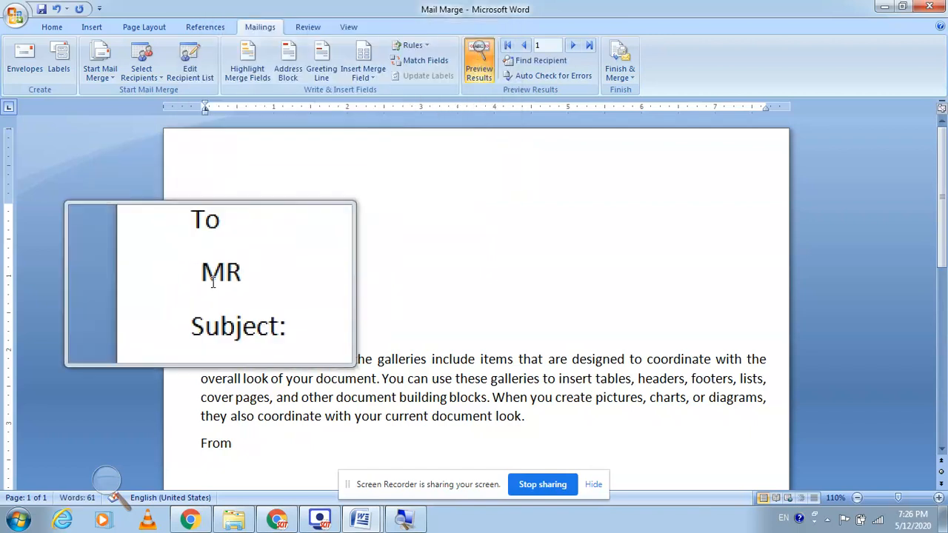
{"action": "left_click", "coordinate": [481, 67]}
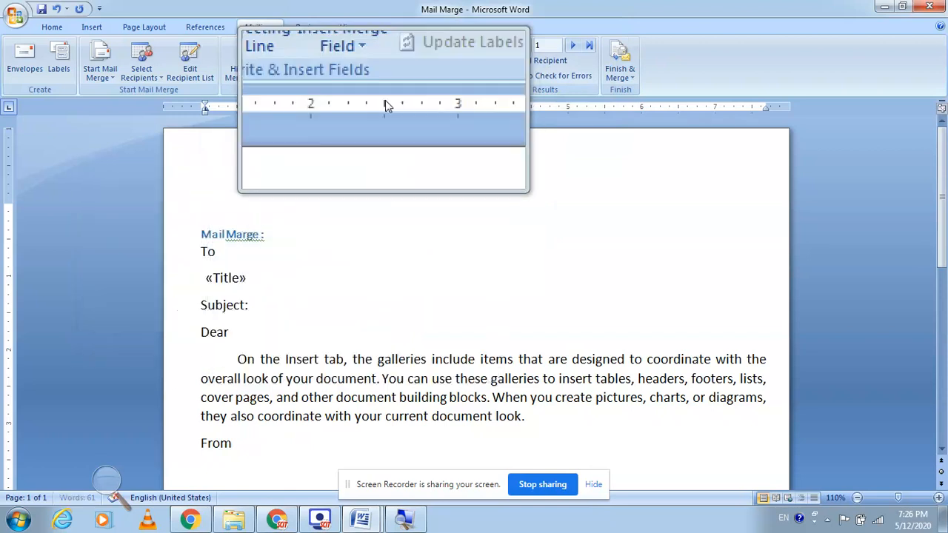
{"action": "left_click", "coordinate": [363, 77]}
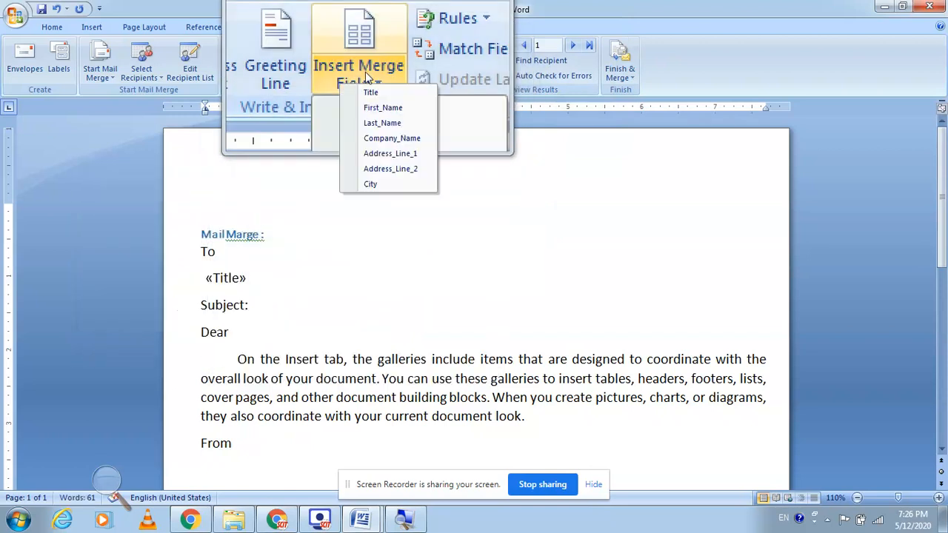
{"action": "left_click", "coordinate": [377, 115]}
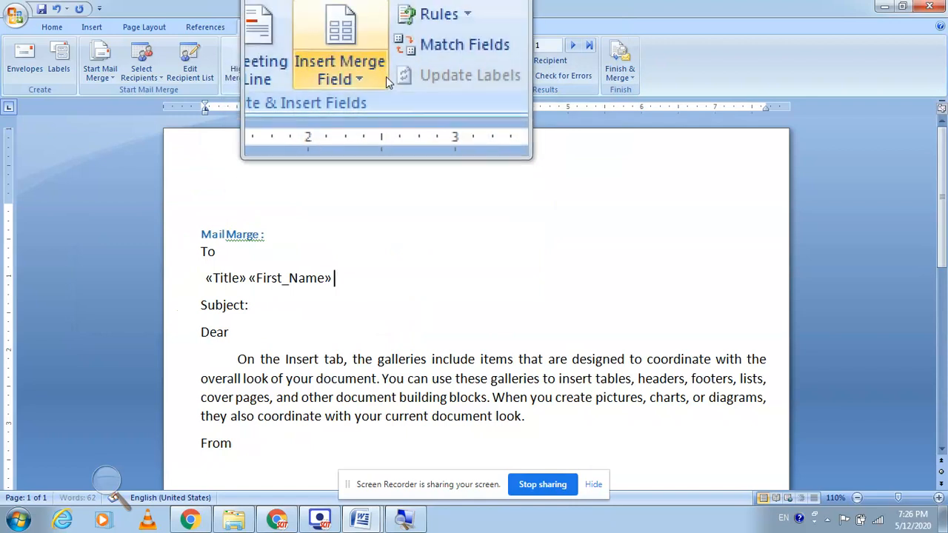
{"action": "left_click", "coordinate": [364, 77]}
{"action": "left_click", "coordinate": [378, 128]}
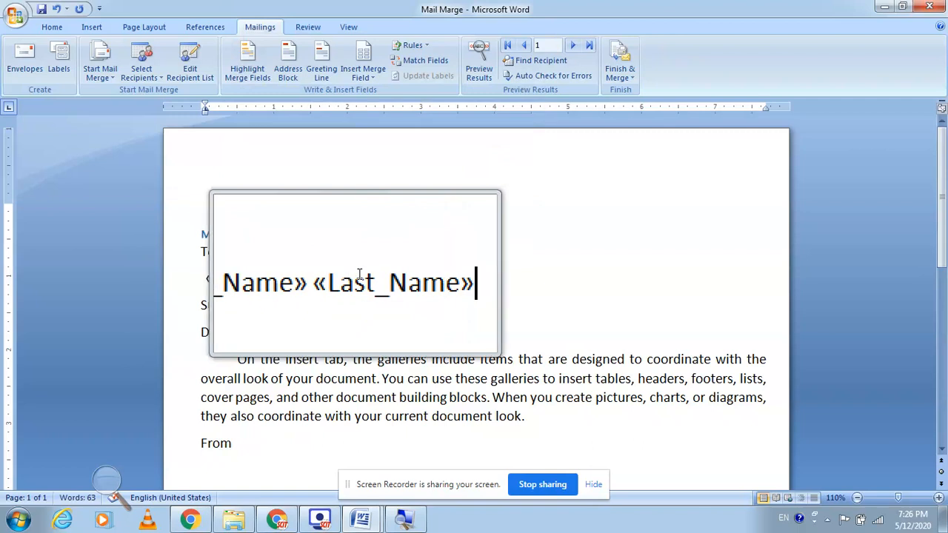
Add «Address_Line_1» «City» on a new line and «First_Name» after Dear.
{"action": "key", "text": "Return"}
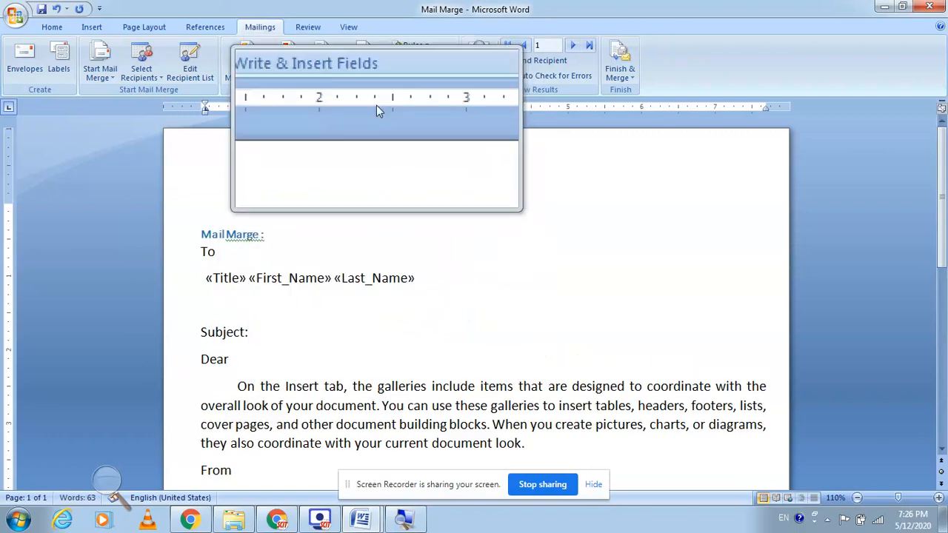
{"action": "left_click", "coordinate": [364, 77]}
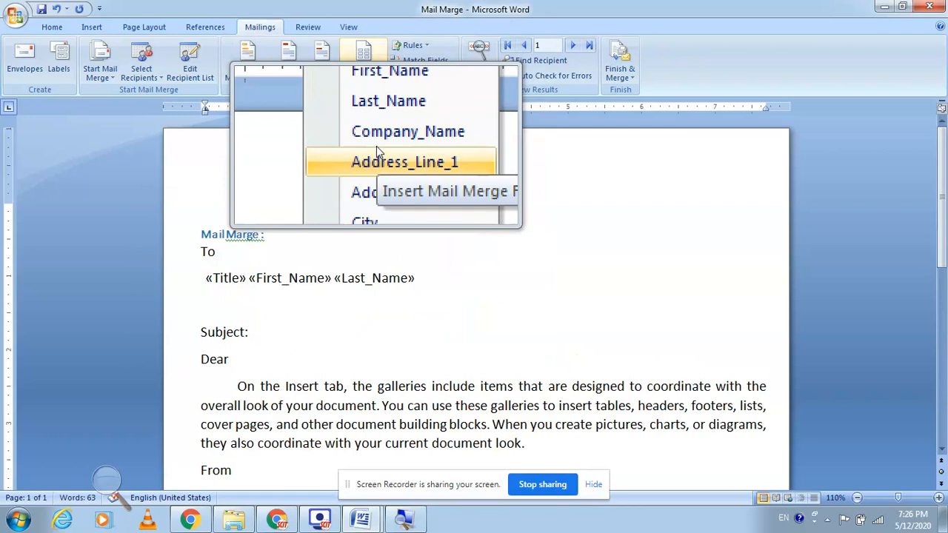
{"action": "left_click", "coordinate": [376, 146]}
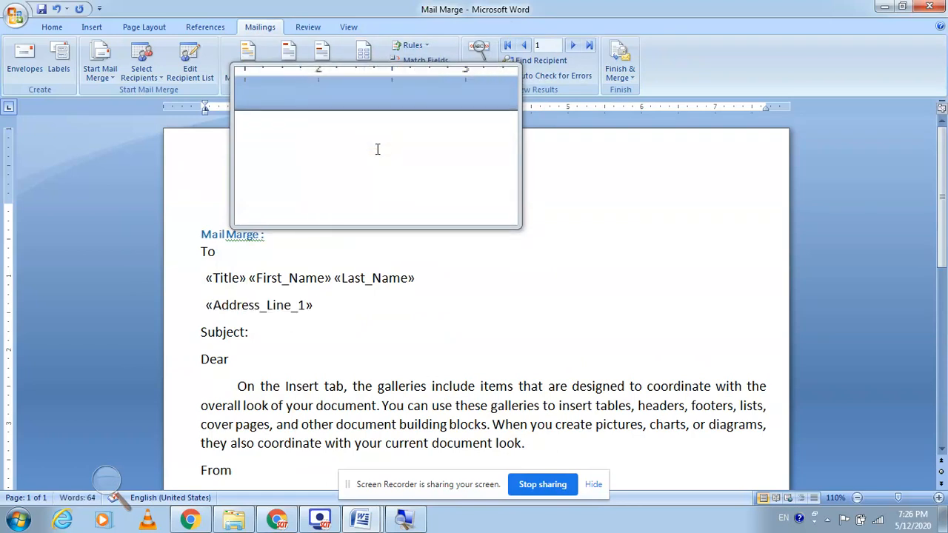
{"action": "left_click", "coordinate": [363, 74]}
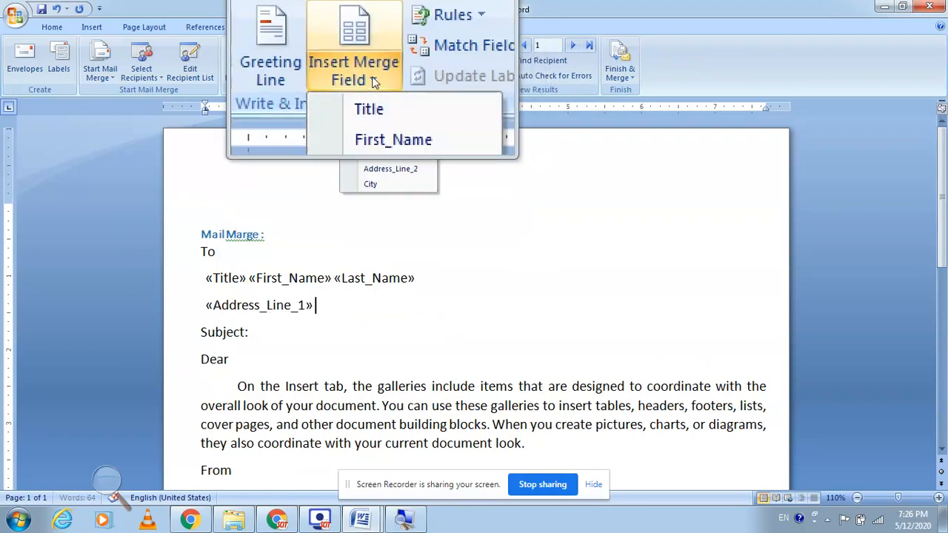
{"action": "left_click", "coordinate": [348, 186]}
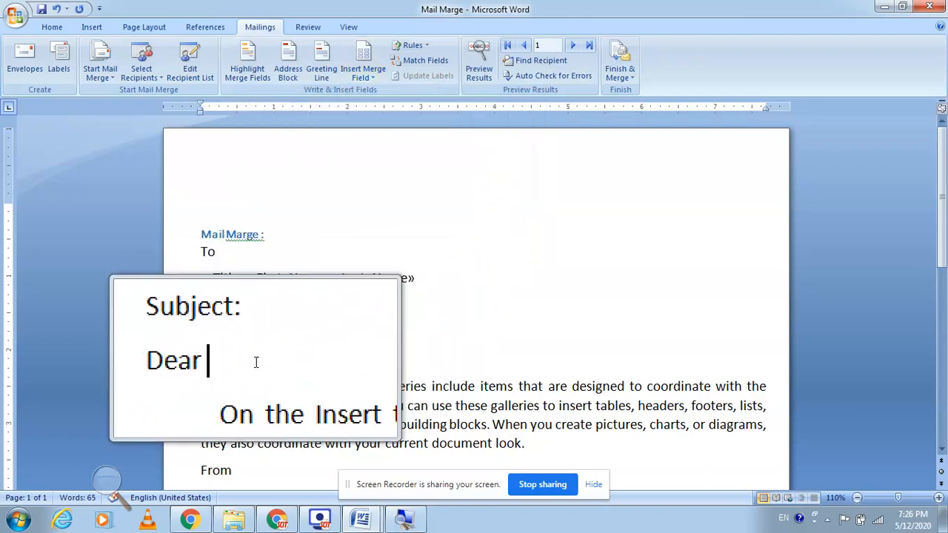
{"action": "left_click", "coordinate": [362, 74]}
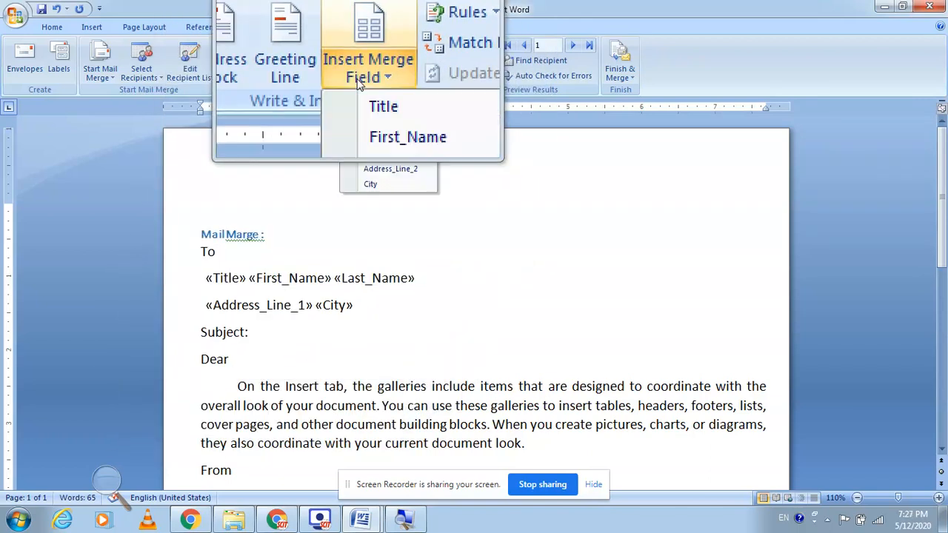
{"action": "left_click", "coordinate": [368, 109]}
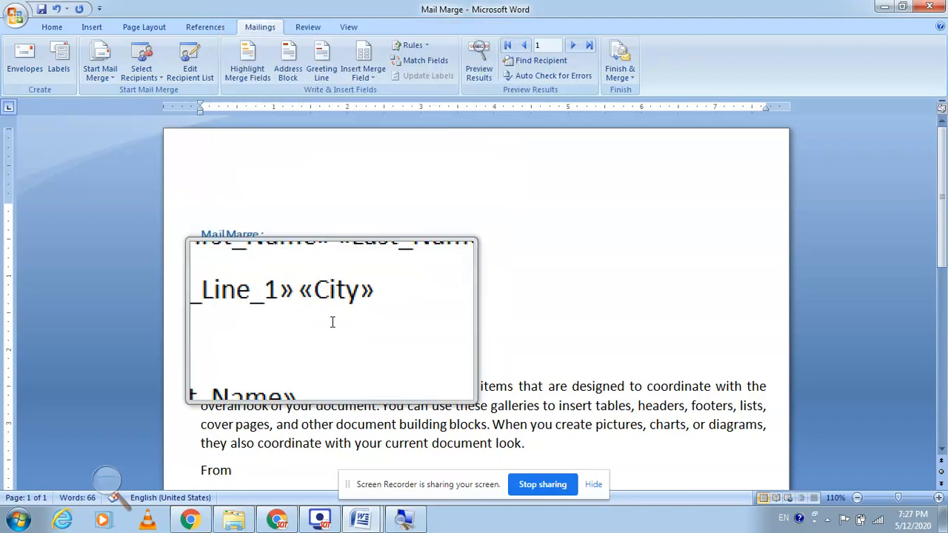
Below From, insert «Company_Name», then «Address_Line_2» «City» on the next line.
{"action": "scroll", "coordinate": [270, 347], "scroll_direction": "down", "scroll_amount": 1}
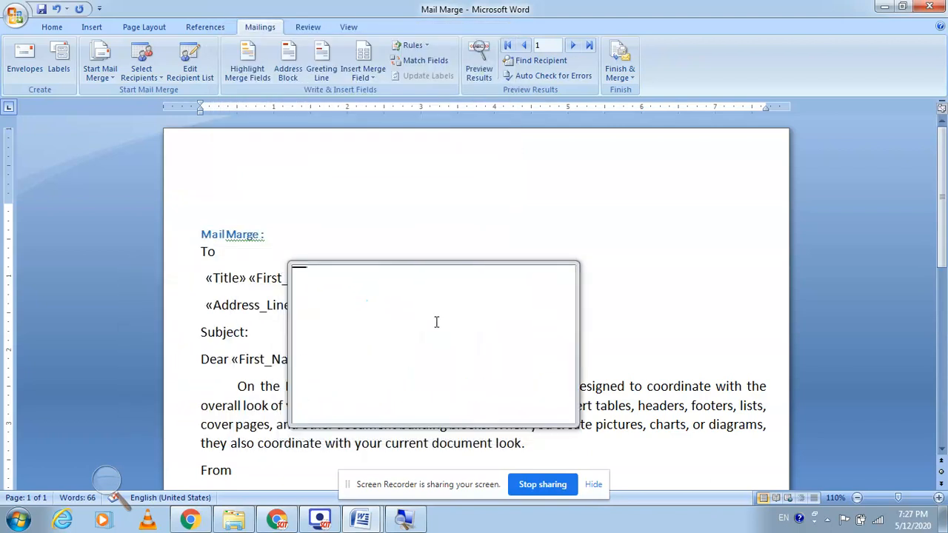
{"action": "scroll", "coordinate": [434, 320], "scroll_direction": "down", "scroll_amount": 1}
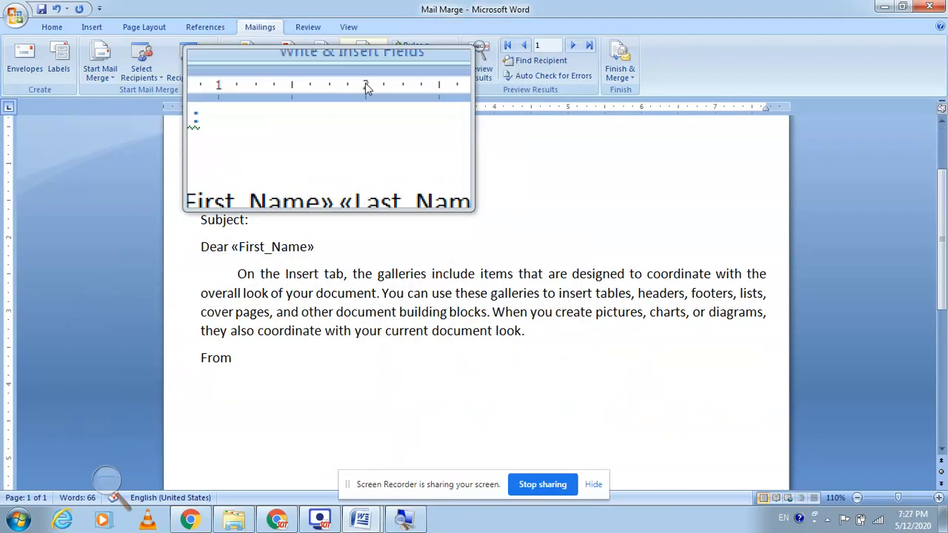
{"action": "left_click", "coordinate": [363, 71]}
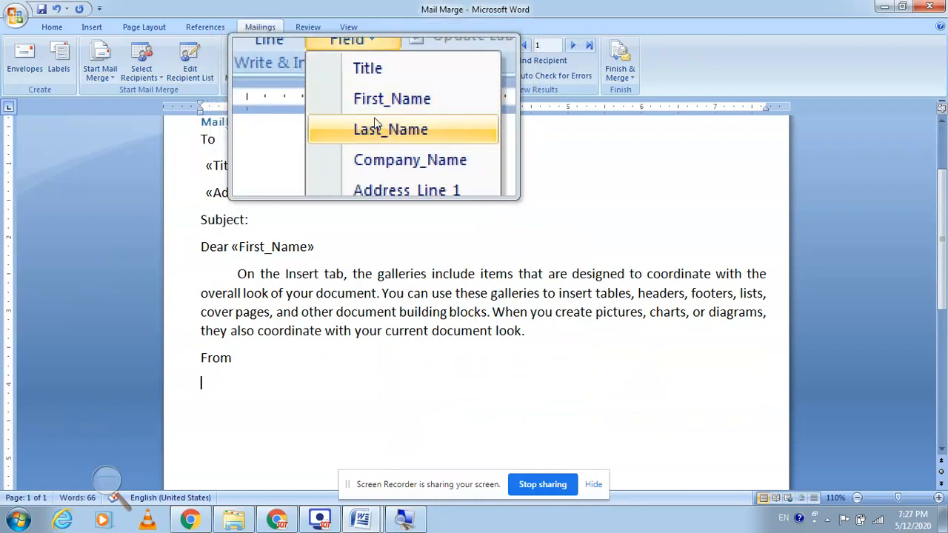
{"action": "left_click", "coordinate": [379, 142]}
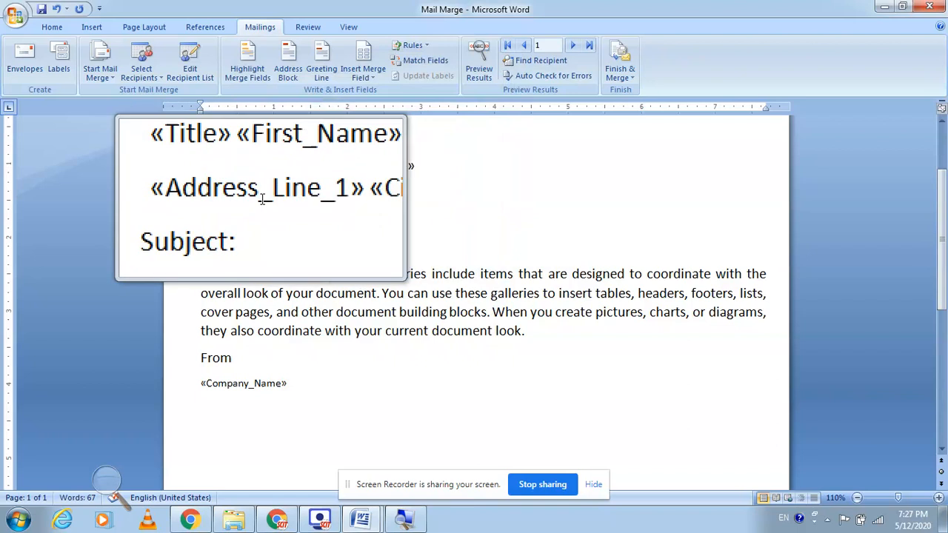
{"action": "key", "text": "Return"}
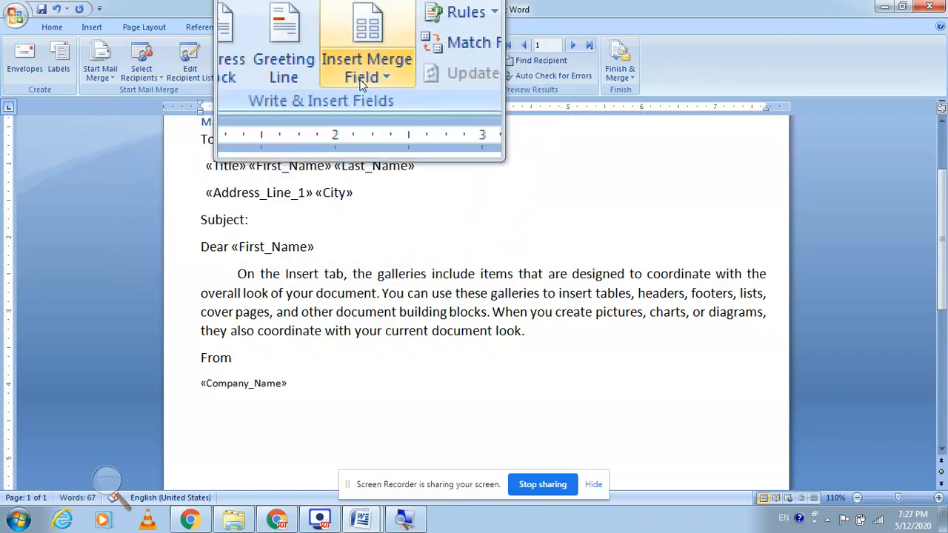
{"action": "left_click", "coordinate": [363, 77]}
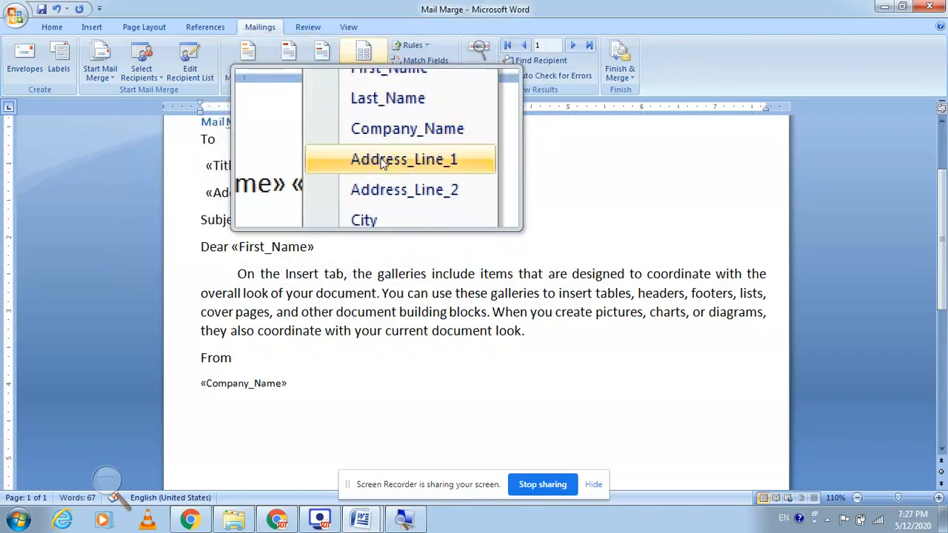
{"action": "left_click", "coordinate": [382, 172]}
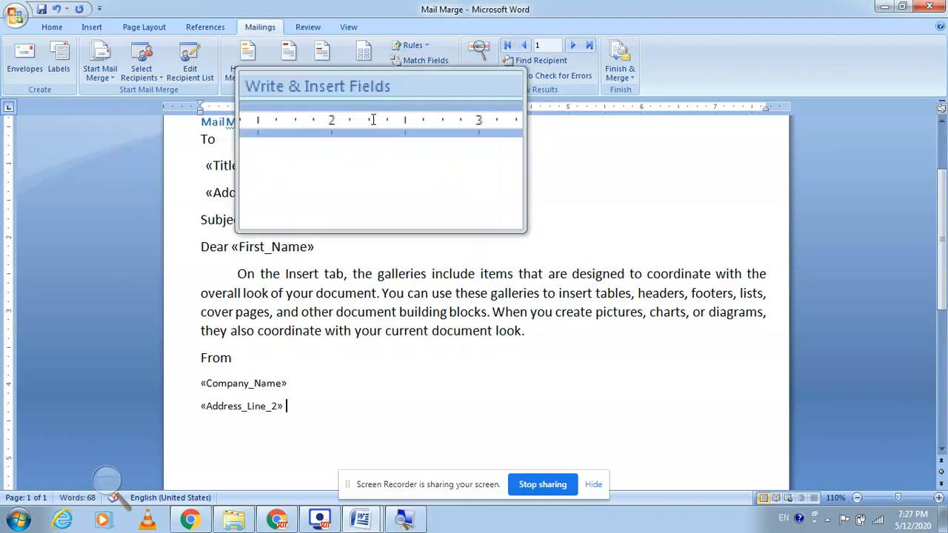
{"action": "left_click", "coordinate": [372, 77]}
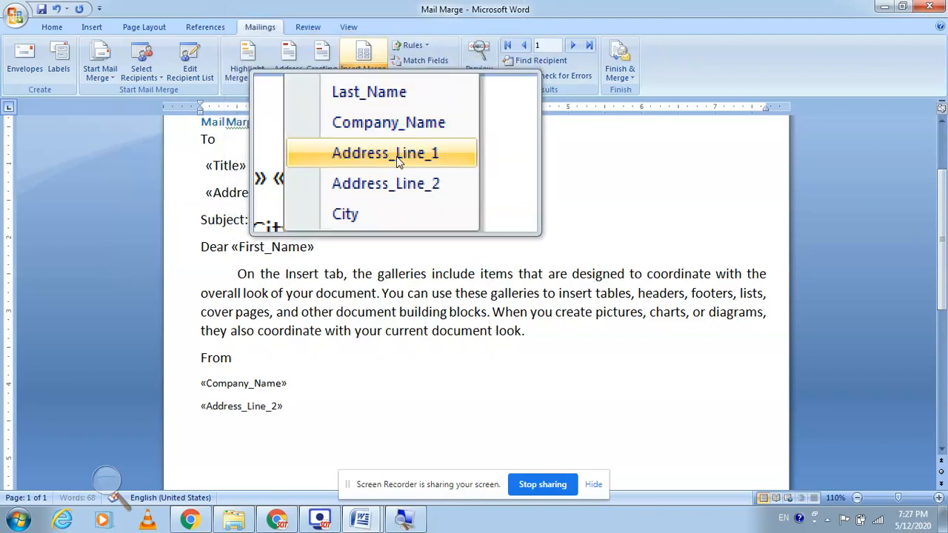
{"action": "left_click", "coordinate": [398, 188]}
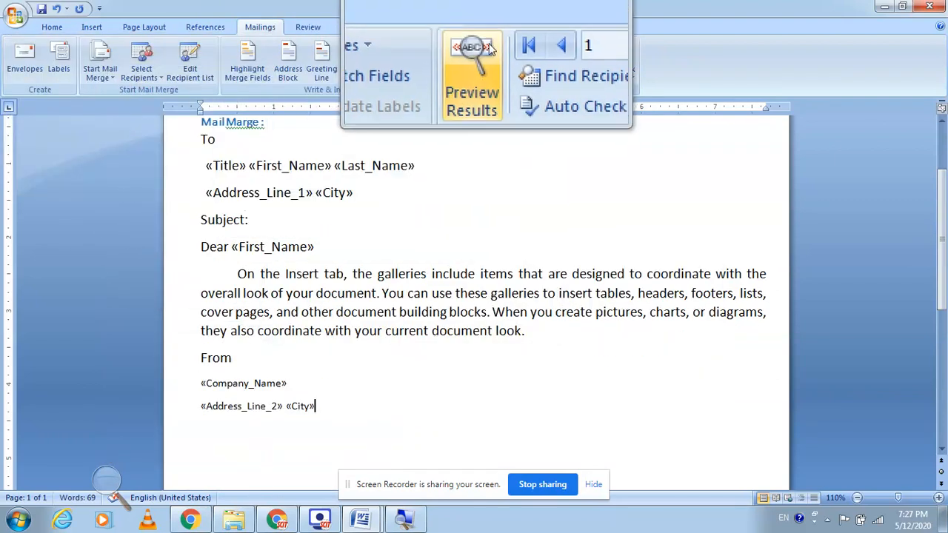
Preview the letter filled with recipient 2's data, and review the Finish & Merge options without merging.
{"action": "left_click", "coordinate": [483, 55]}
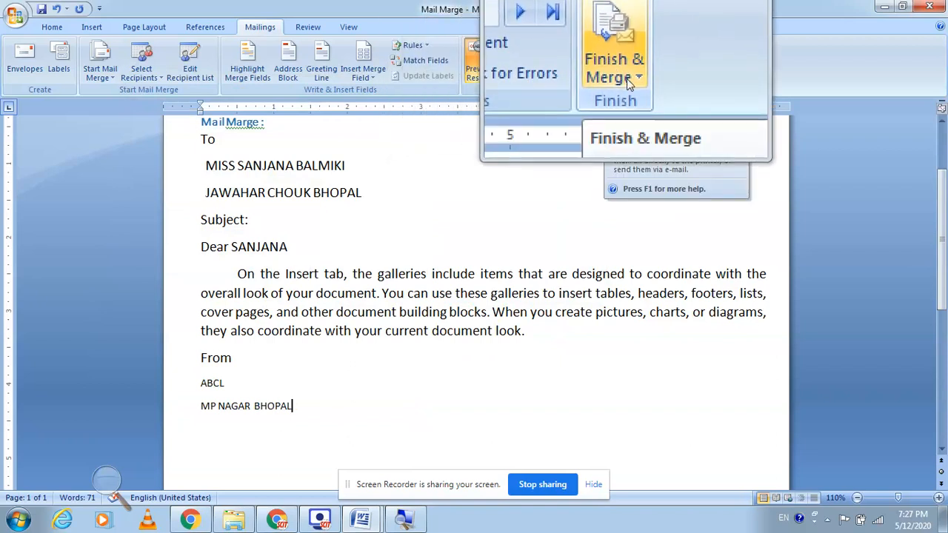
{"action": "left_click", "coordinate": [628, 83]}
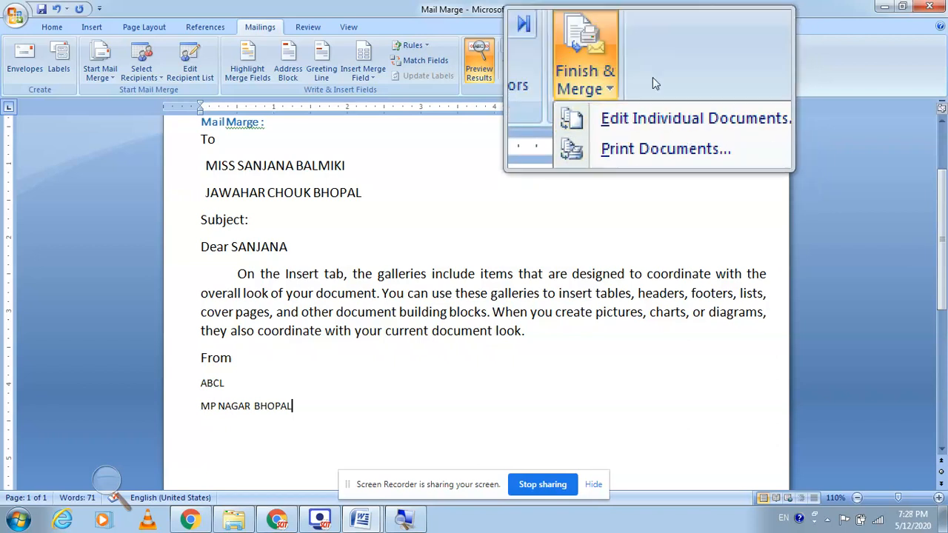
{"action": "left_click", "coordinate": [659, 63]}
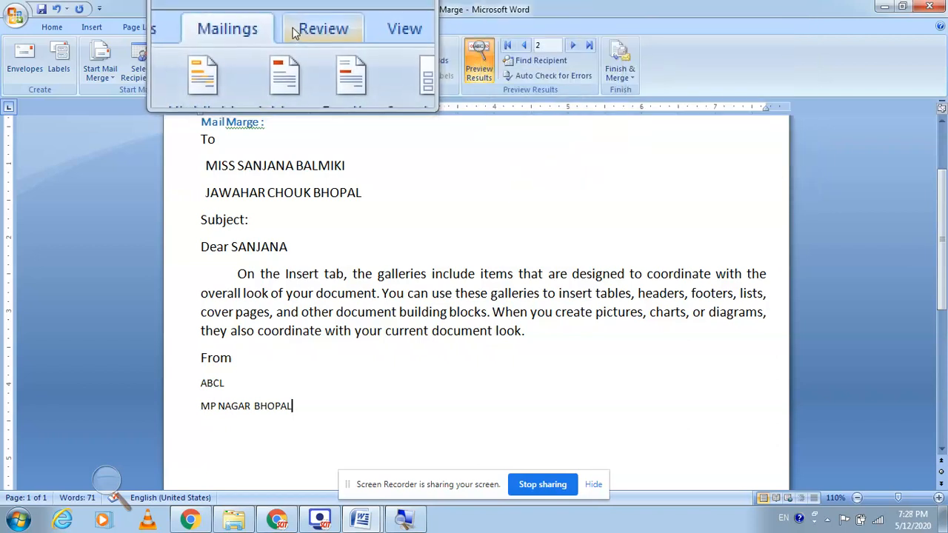